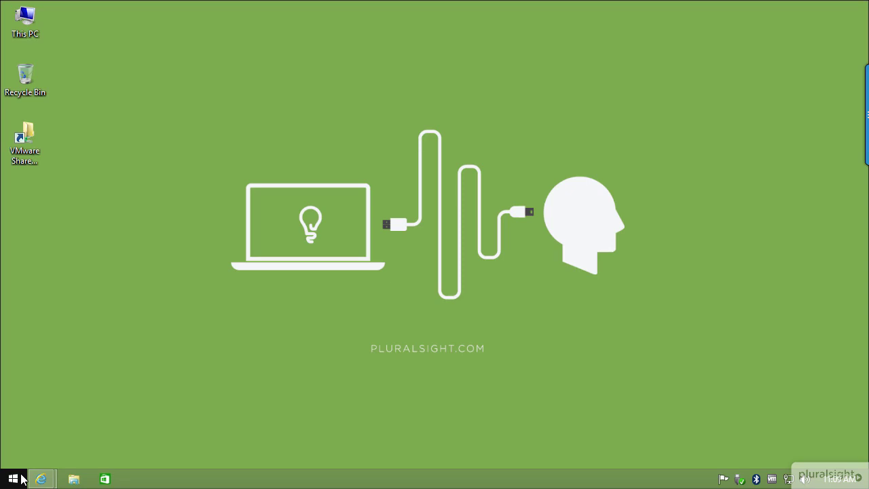
- From the Start screen, search for Windows Defender by typing 'windowd def'
click(12, 479)
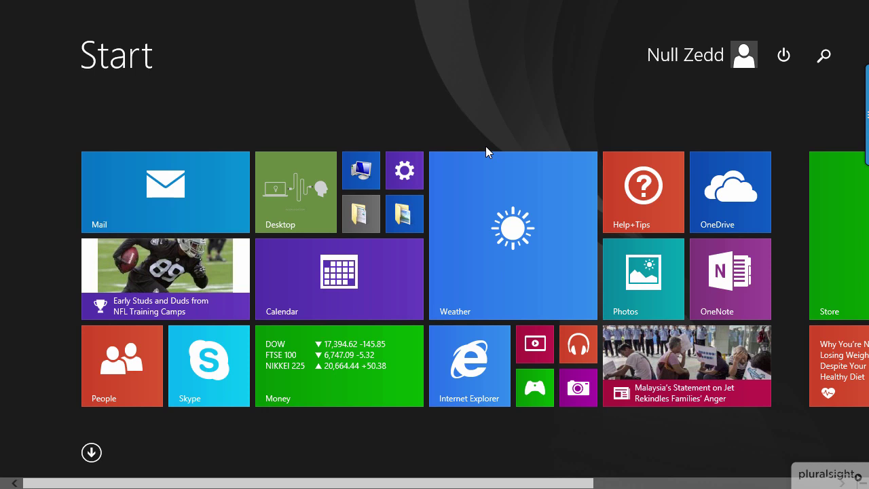
text(windo)
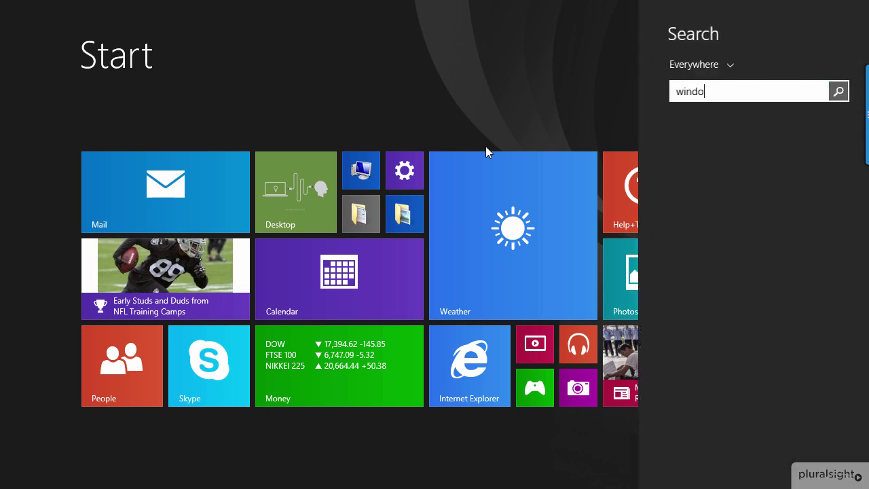
text(wd def)
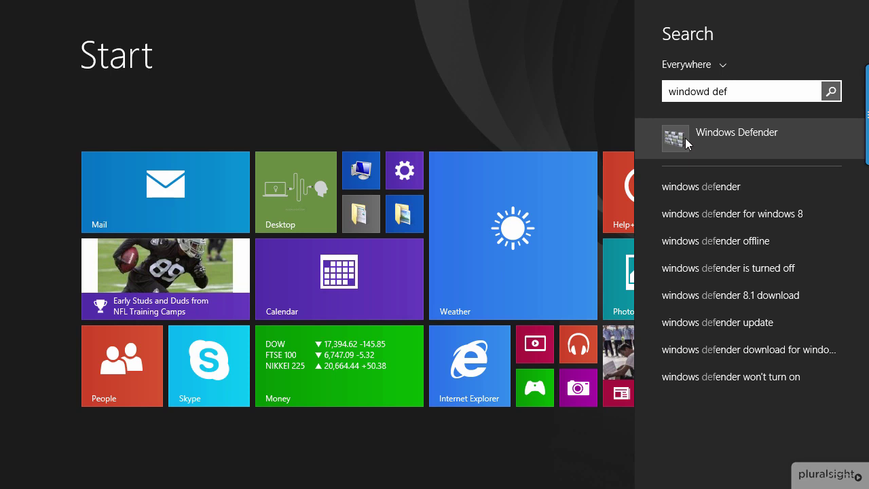
- Launch Windows Defender and show its Excluded files and locations settings
click(686, 137)
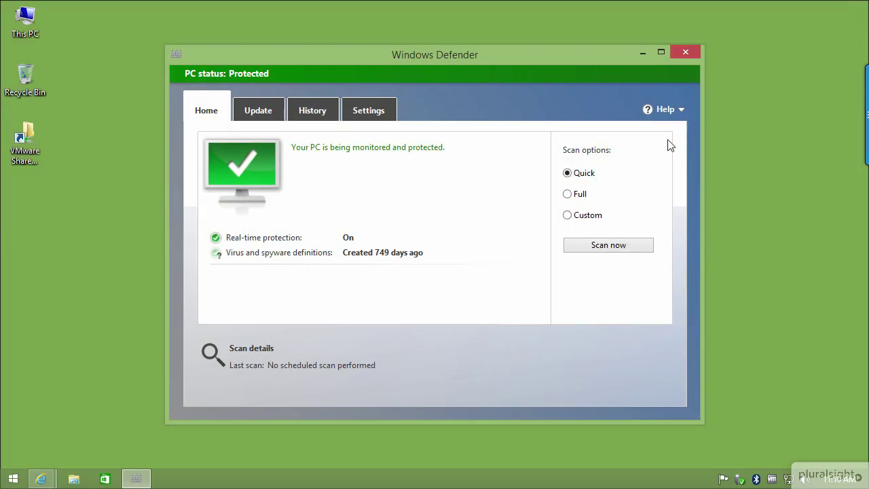
click(367, 114)
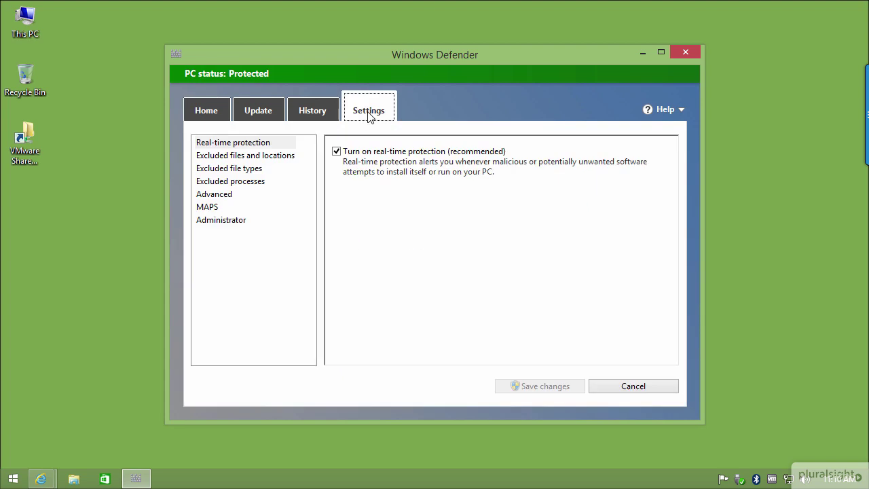
click(255, 156)
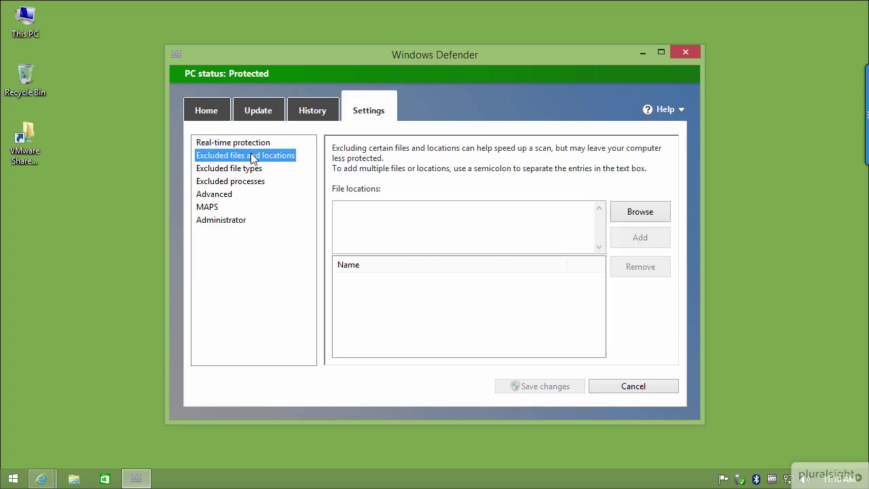
- Browse Local Disk (C:) in the exclusion picker without choosing anything, then bring up This PC in File Explorer
click(643, 212)
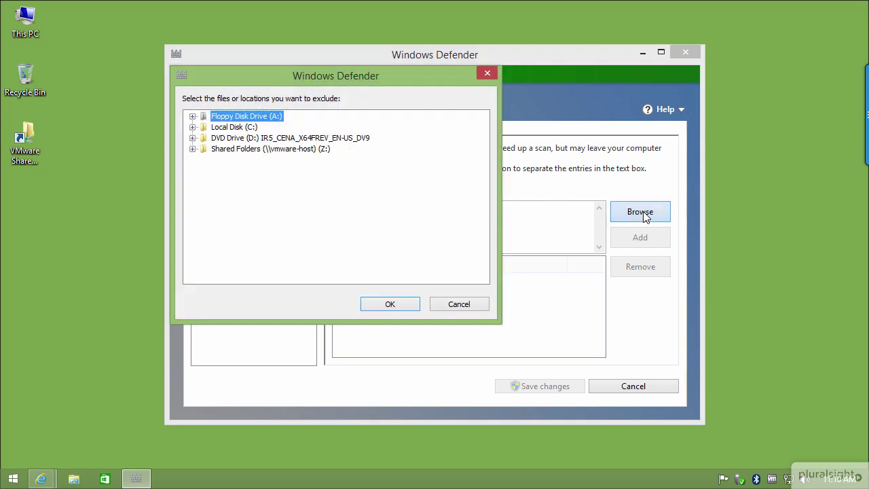
click(192, 127)
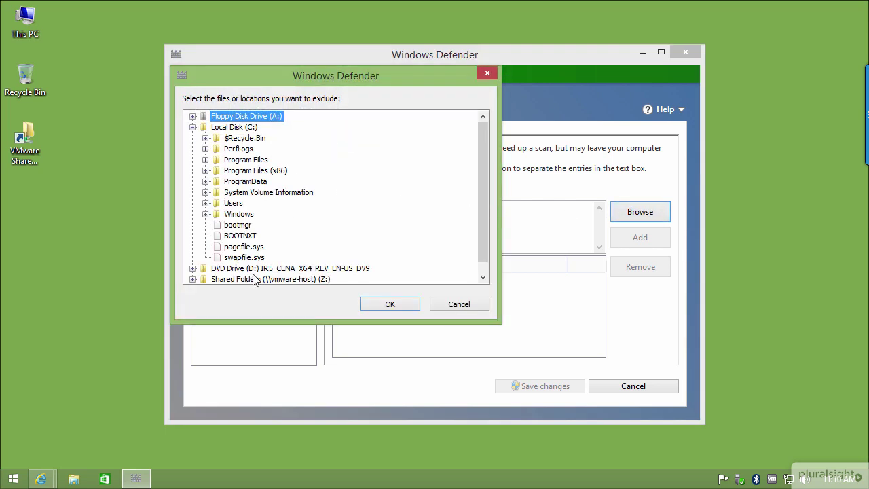
click(462, 306)
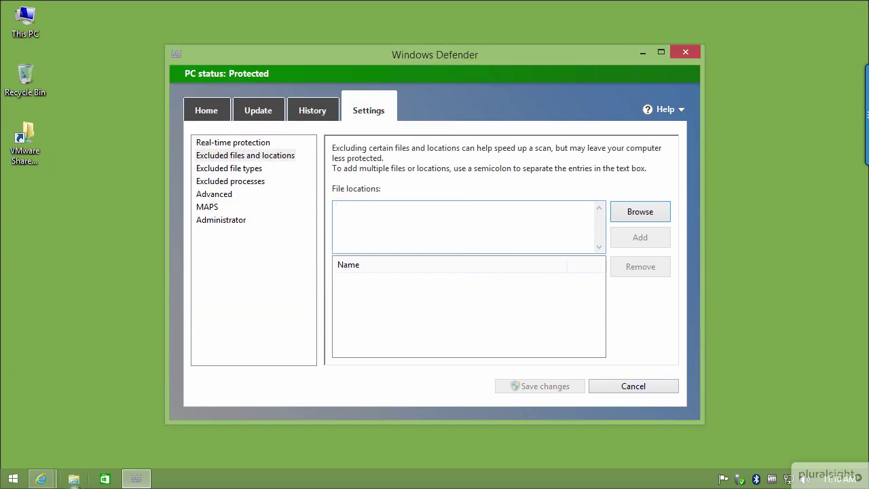
click(77, 481)
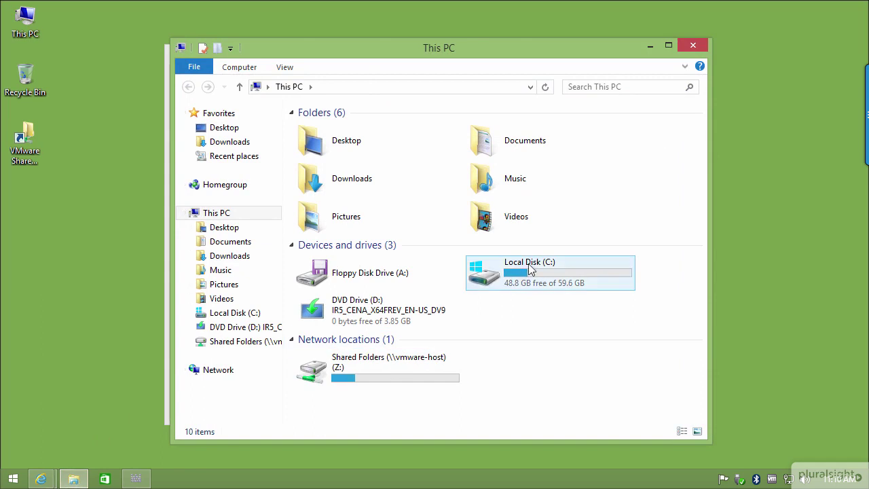
- Create a new folder named 'Metasploit' at the root of Local Disk (C:)
double_click(529, 264)
right_click(345, 255)
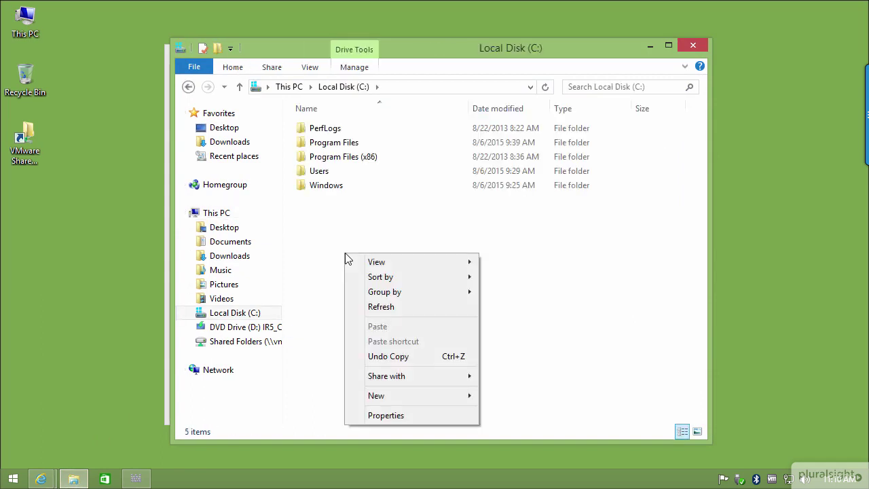
mouse_move(382, 396)
click(494, 398)
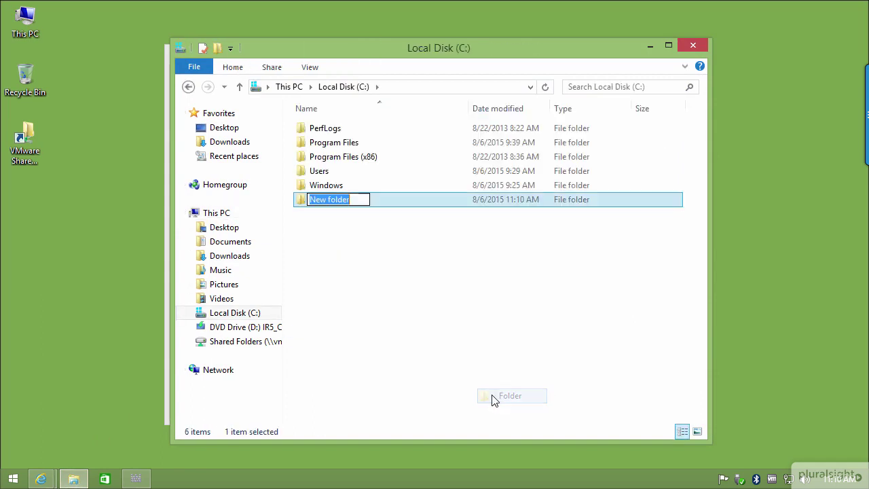
text(Metasploit)
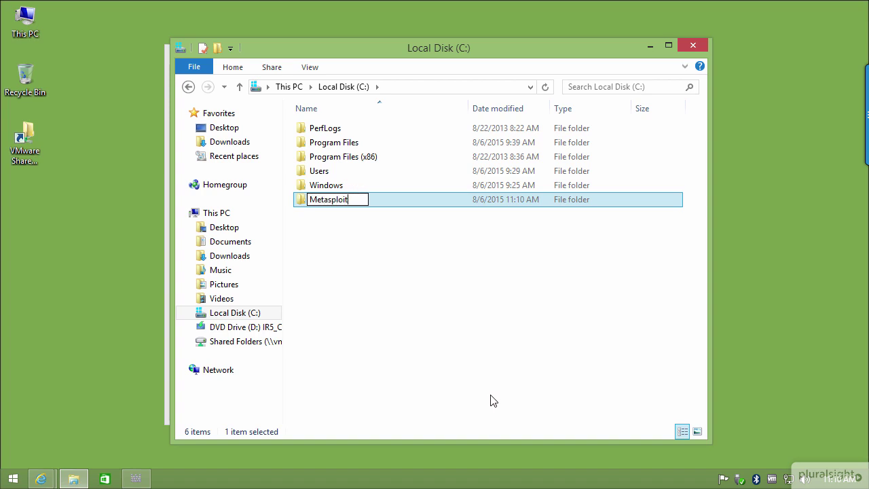
key(Return)
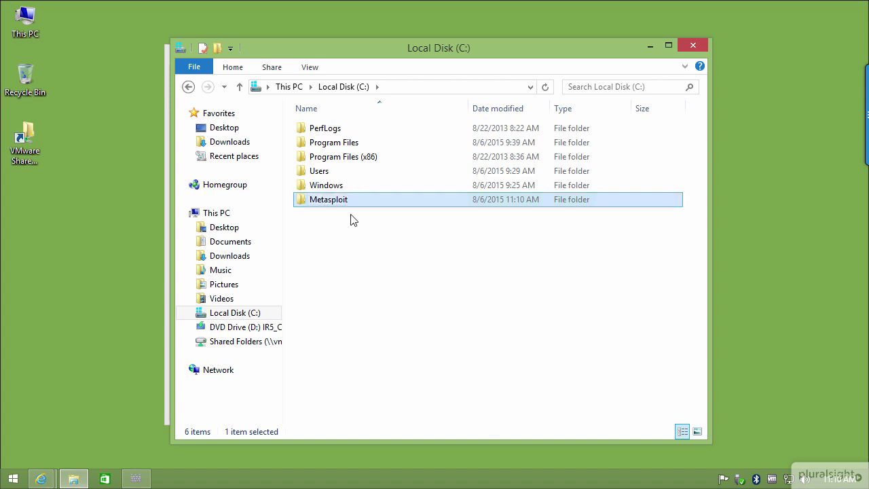
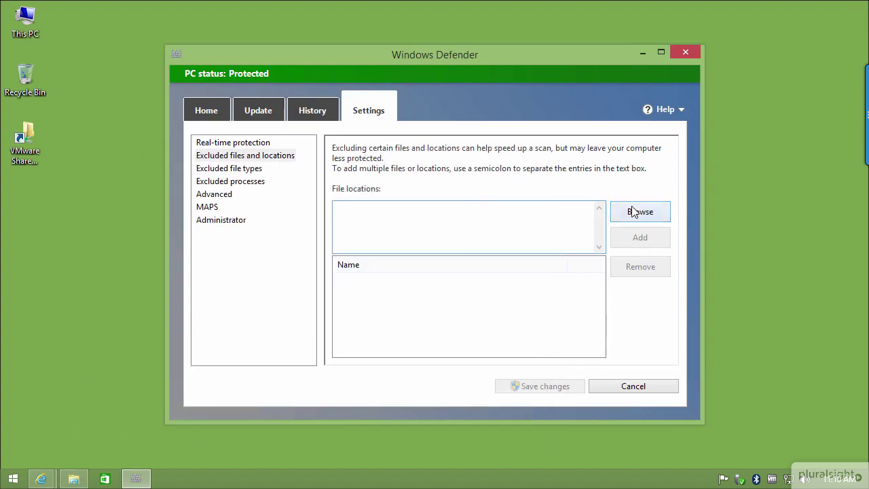
- Add C:\Metasploit to Defender's excluded file locations, save, and recheck Settings
click(631, 206)
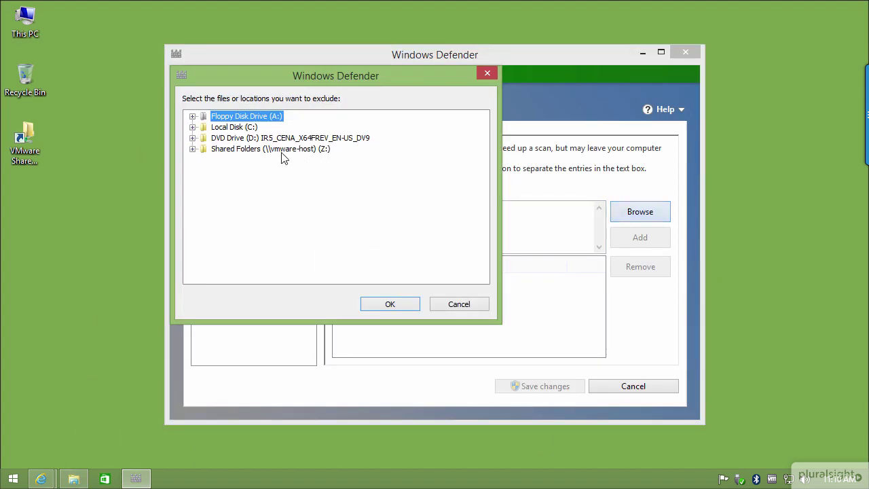
click(192, 127)
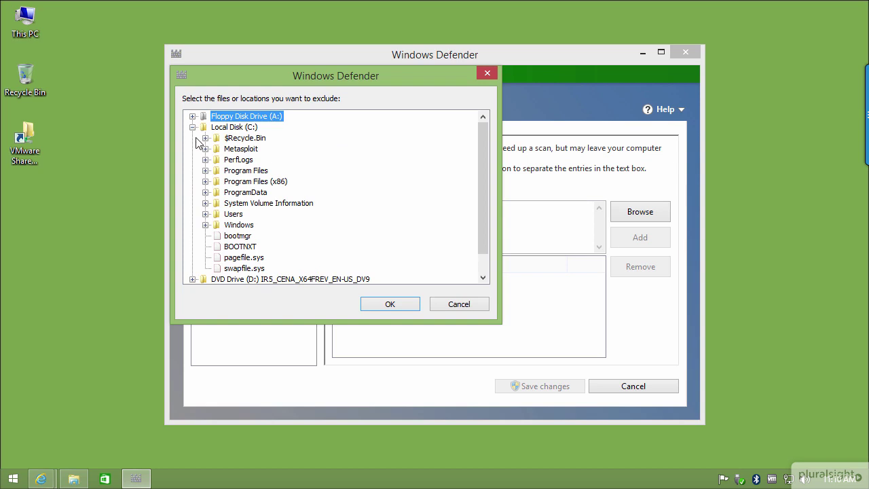
click(241, 149)
click(393, 305)
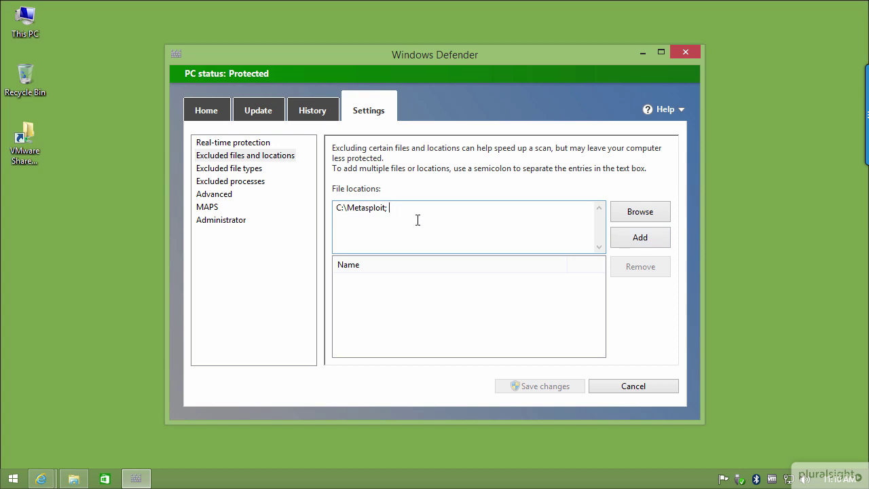
click(651, 234)
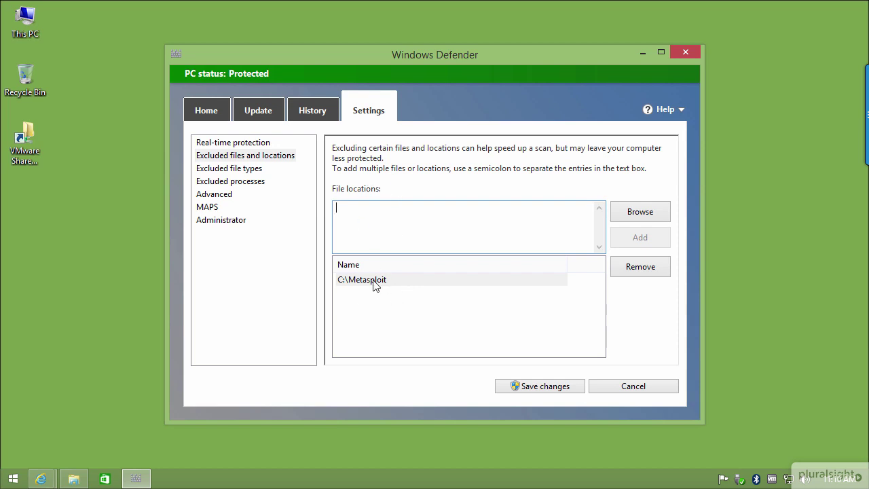
click(532, 386)
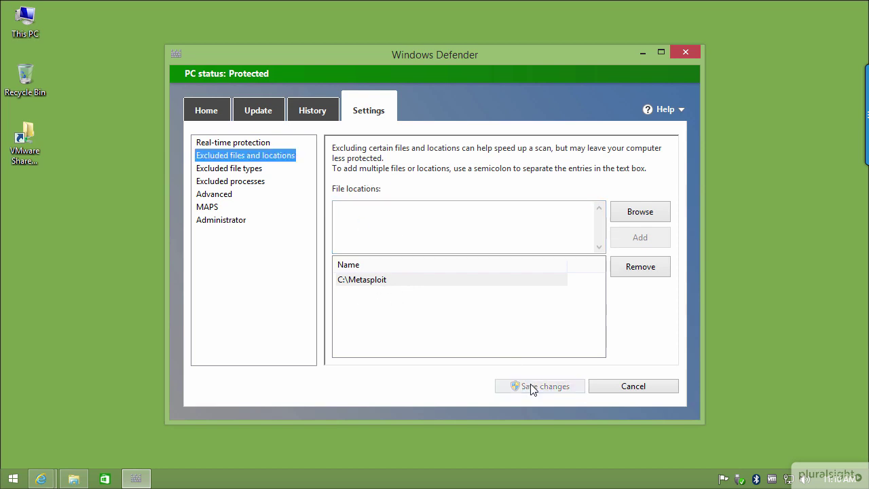
click(201, 114)
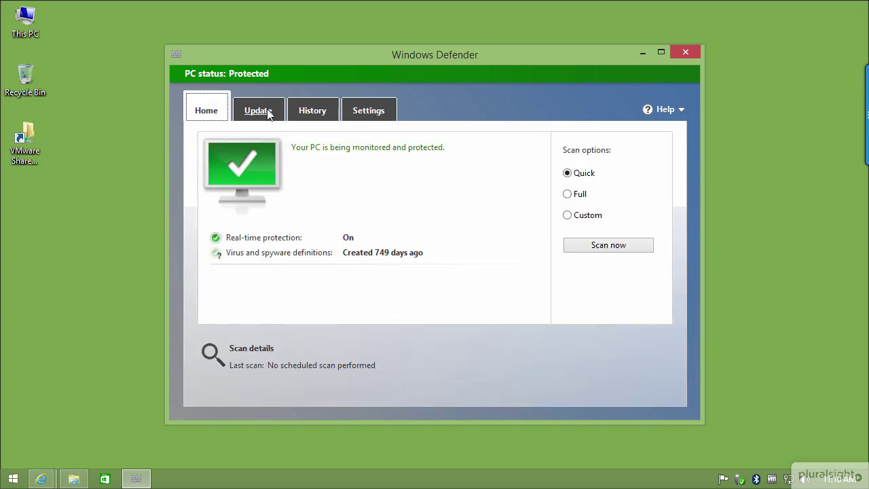
click(365, 112)
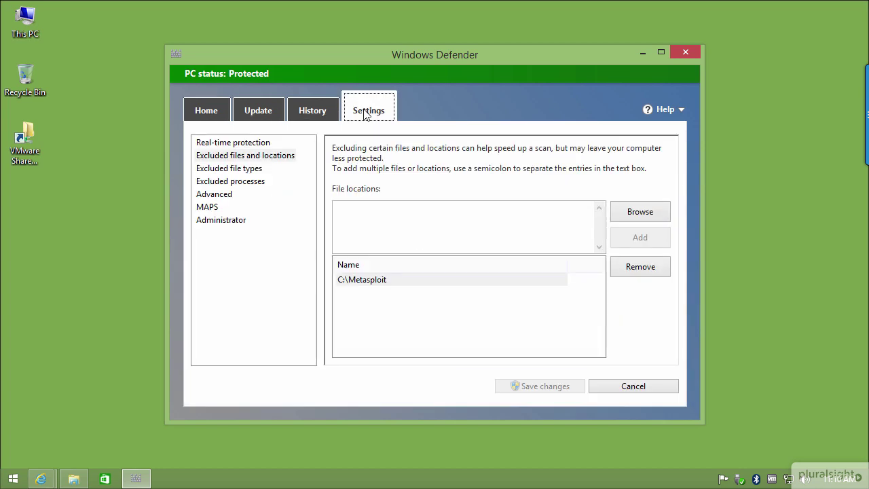
- Turn off Defender real-time protection and save the change
click(265, 144)
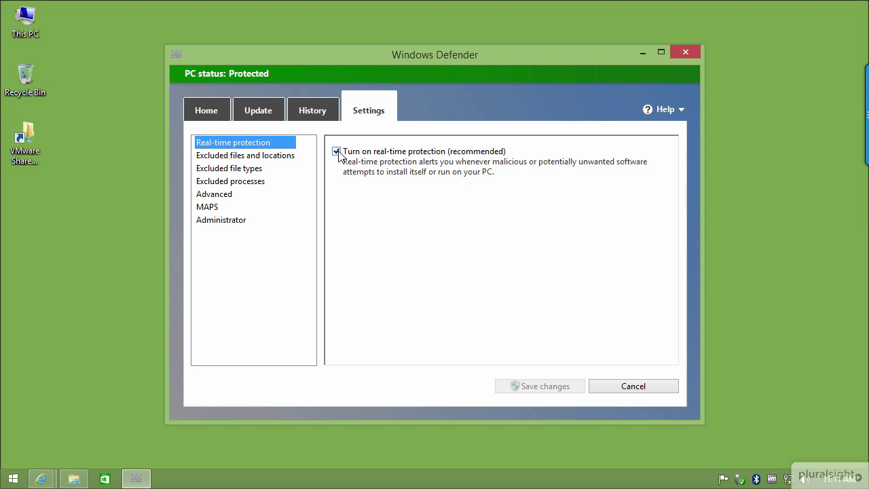
click(337, 151)
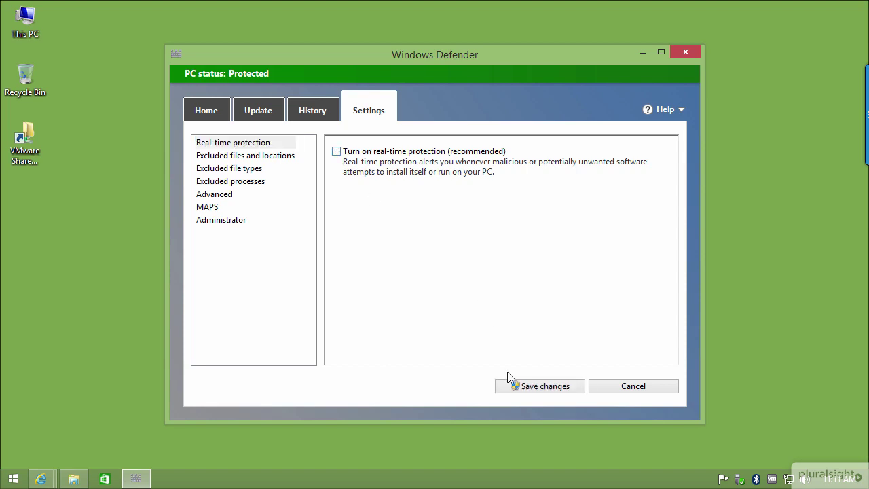
click(539, 393)
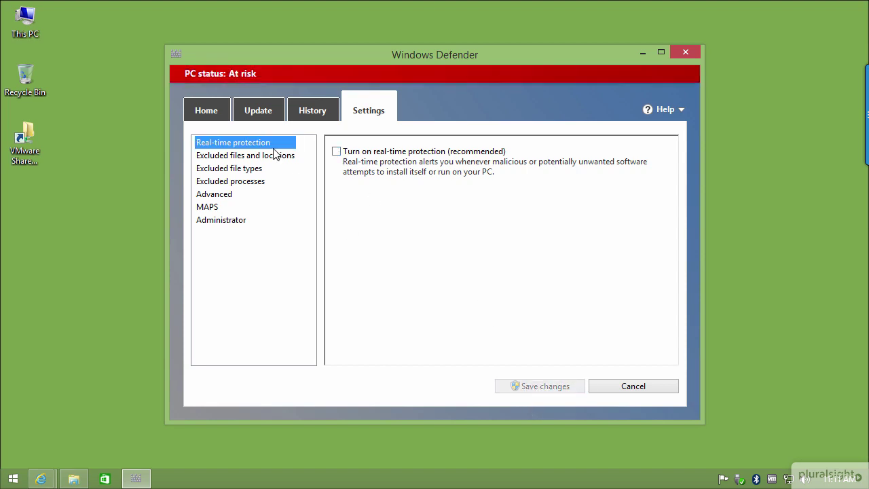
- Check the At risk status on Home, dismiss the virus protection notification, and minimize Defender
click(207, 112)
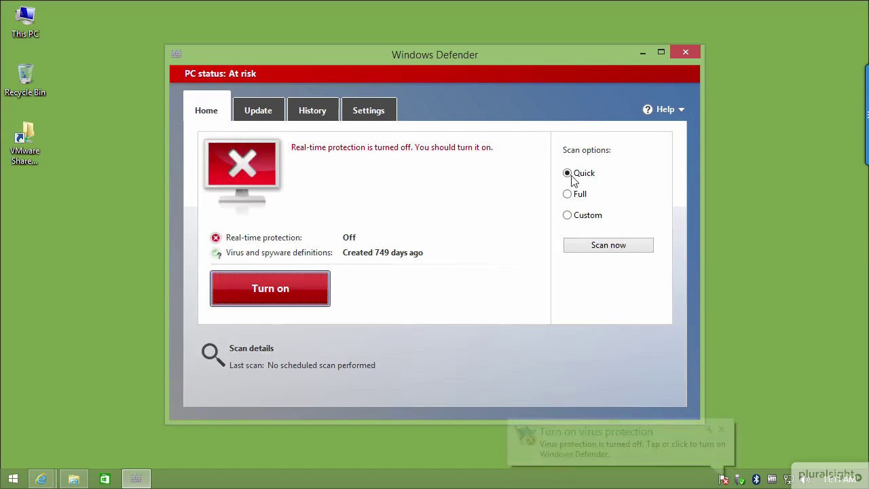
click(721, 430)
click(541, 53)
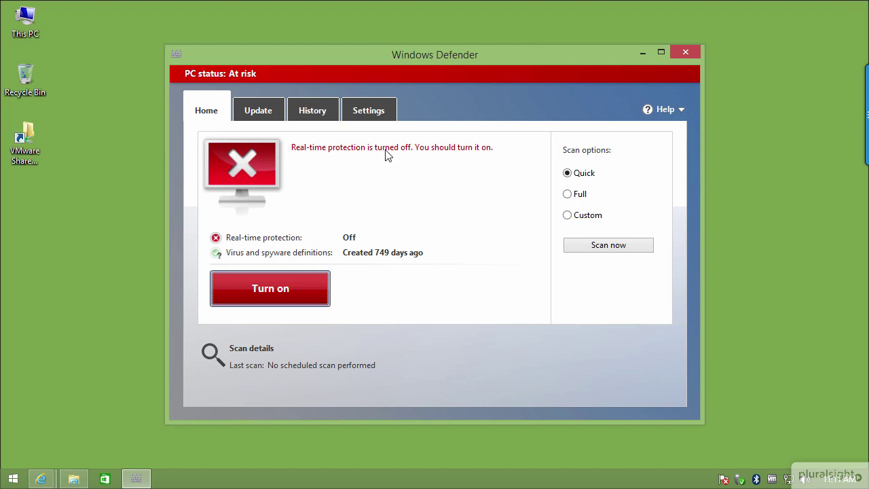
click(641, 53)
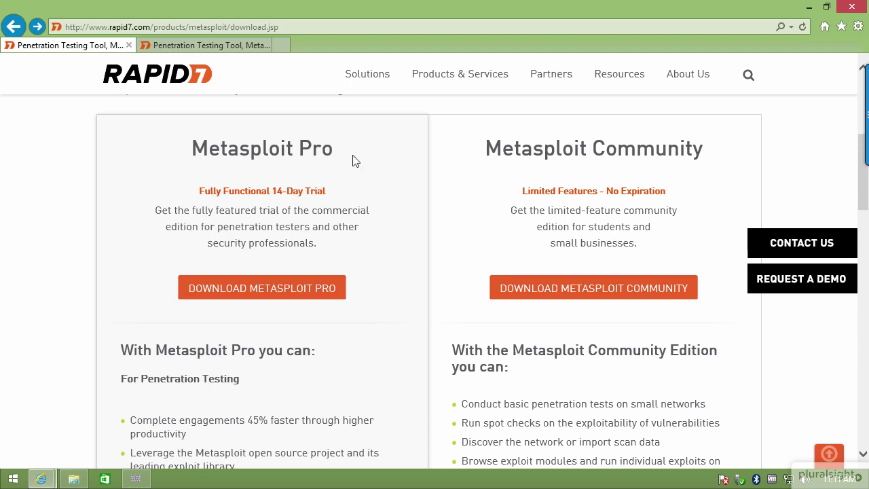
- Compare Pro and Community editions, open the Community registration form, then return to the installers tab
drag(335, 152, 191, 152)
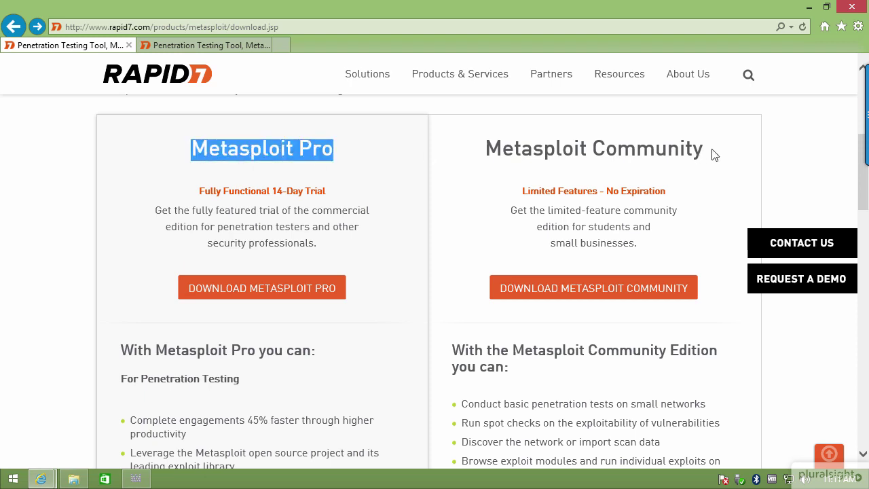
drag(709, 153, 513, 148)
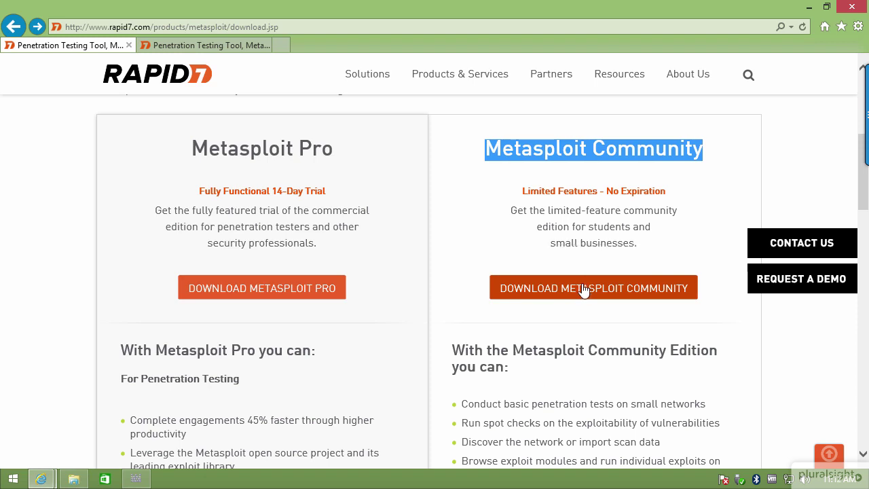
click(584, 290)
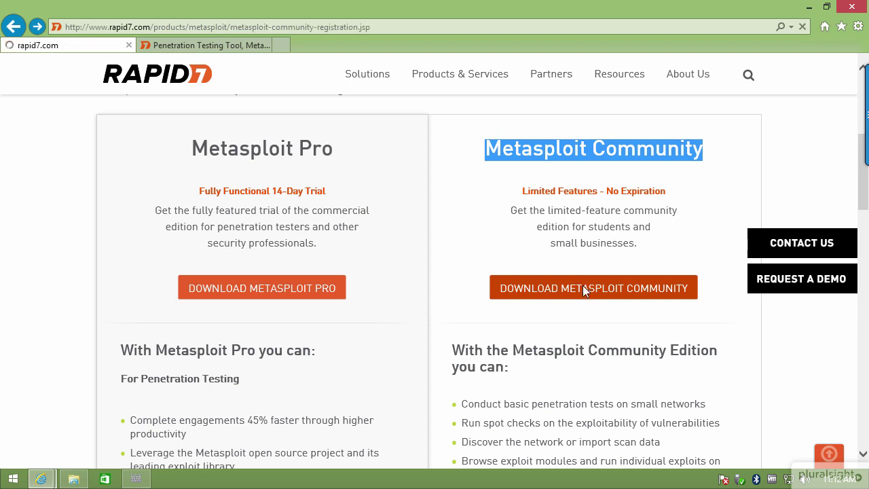
drag(863, 198, 863, 291)
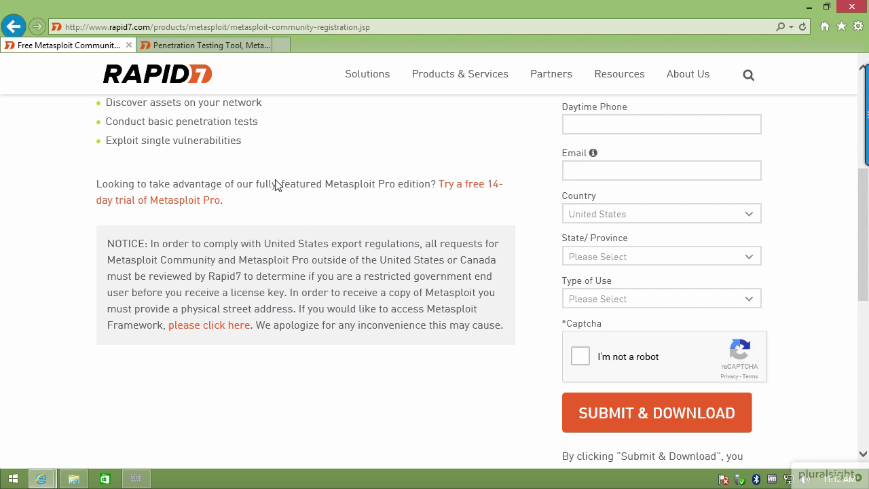
click(232, 45)
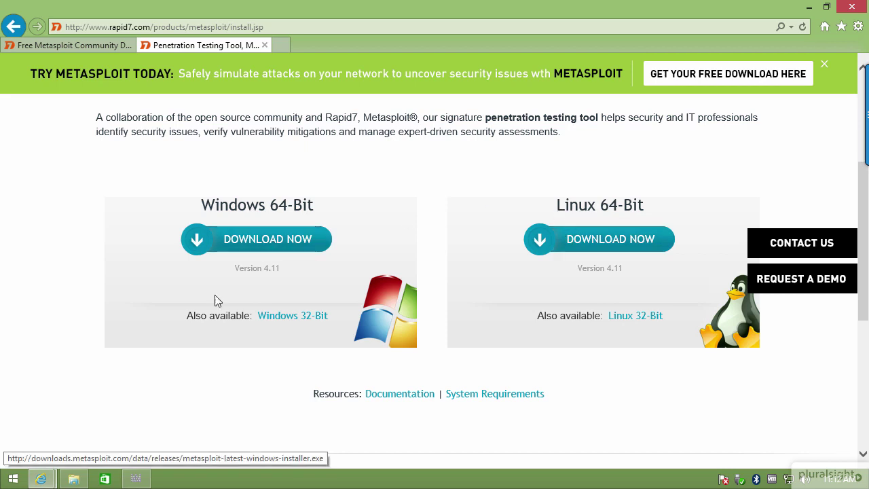
- Run metasploit-latest-windows-installer from Downloads, approve the UAC prompt, and clear the desktop
click(74, 479)
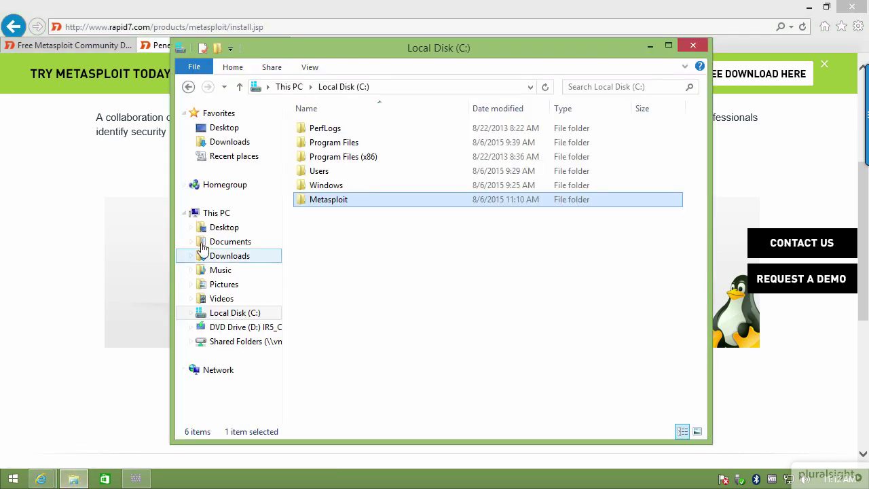
click(223, 245)
click(226, 258)
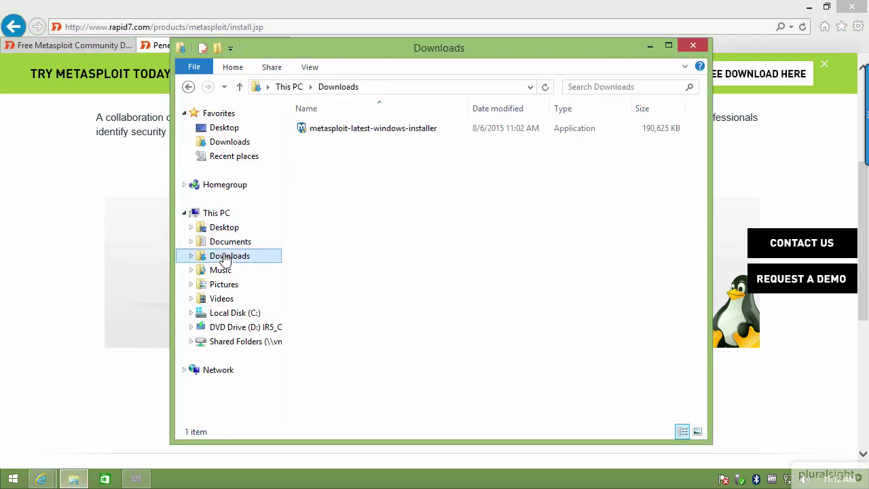
click(362, 136)
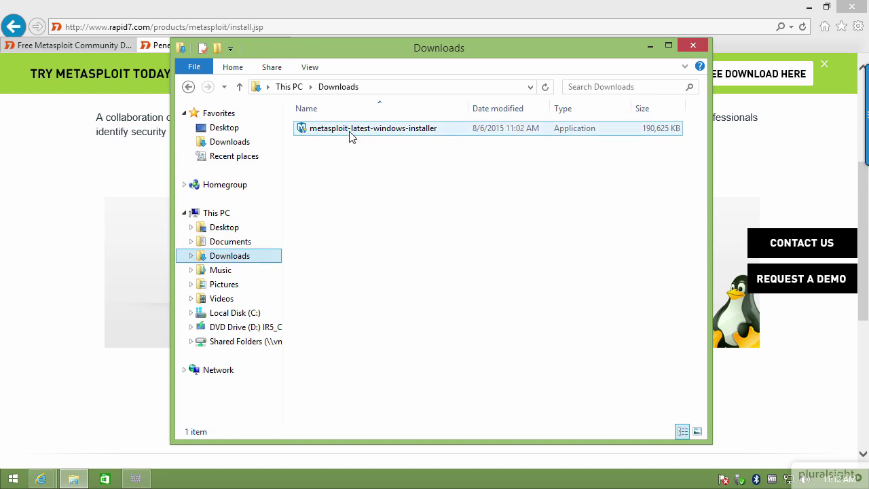
click(368, 131)
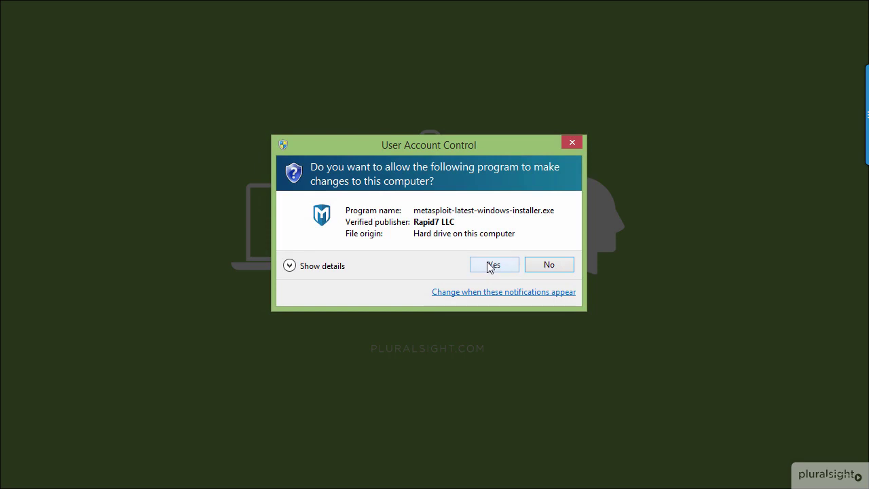
click(486, 266)
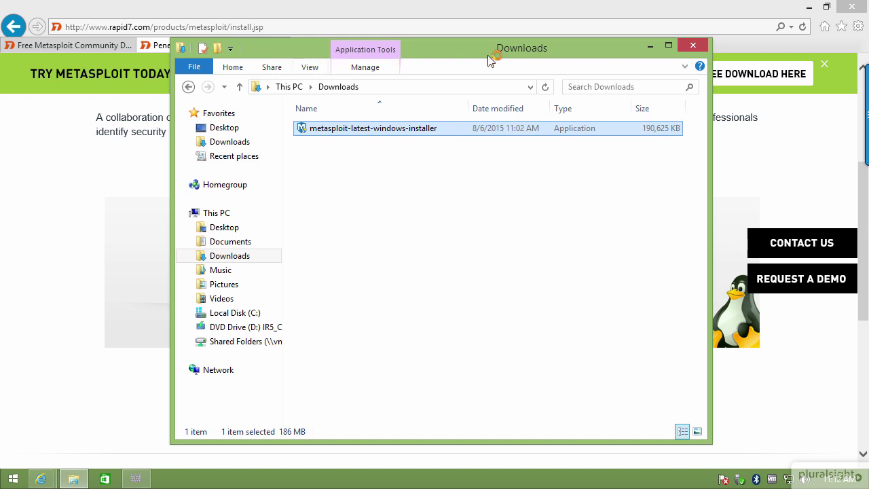
click(693, 46)
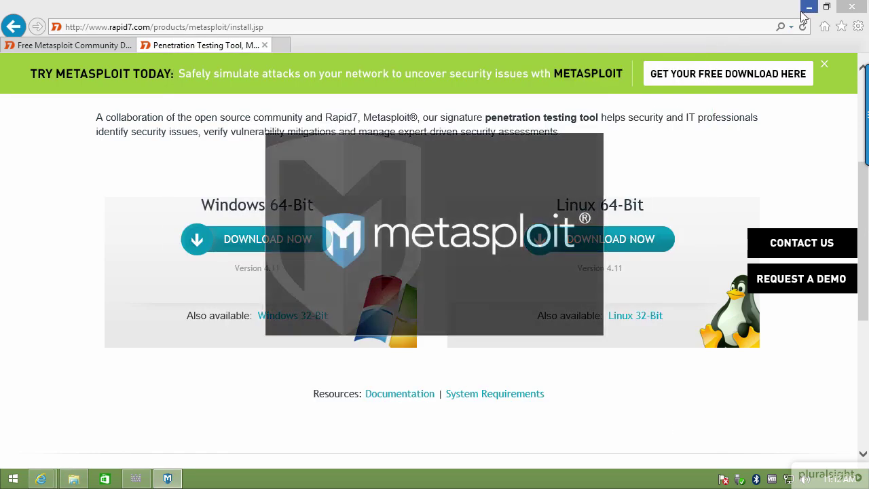
click(808, 9)
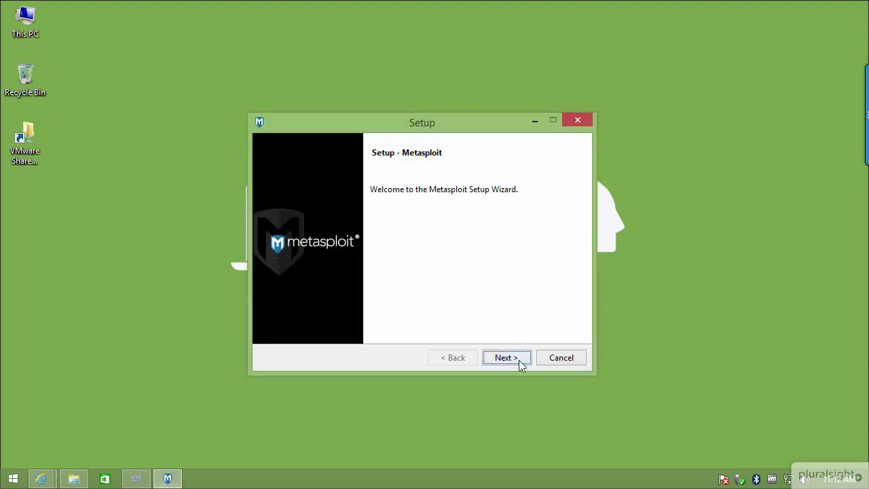
- Pass the Metasploit Setup welcome page and accept the license agreement
click(514, 359)
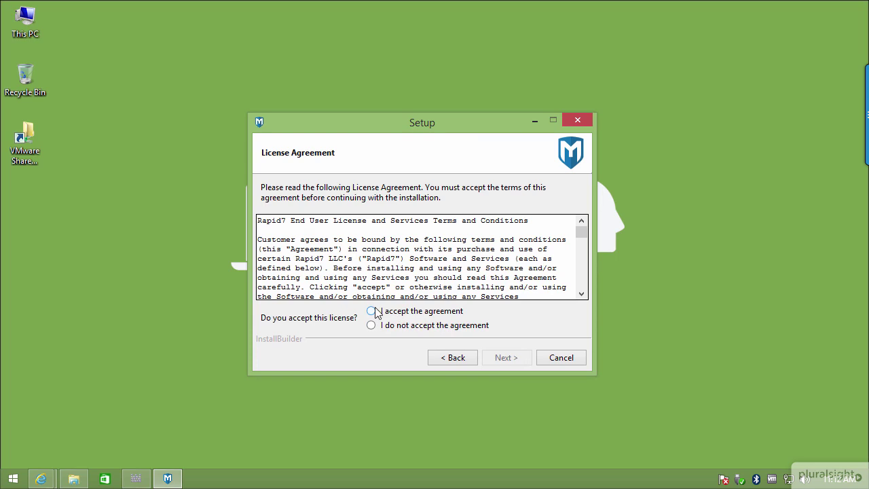
click(372, 311)
click(504, 358)
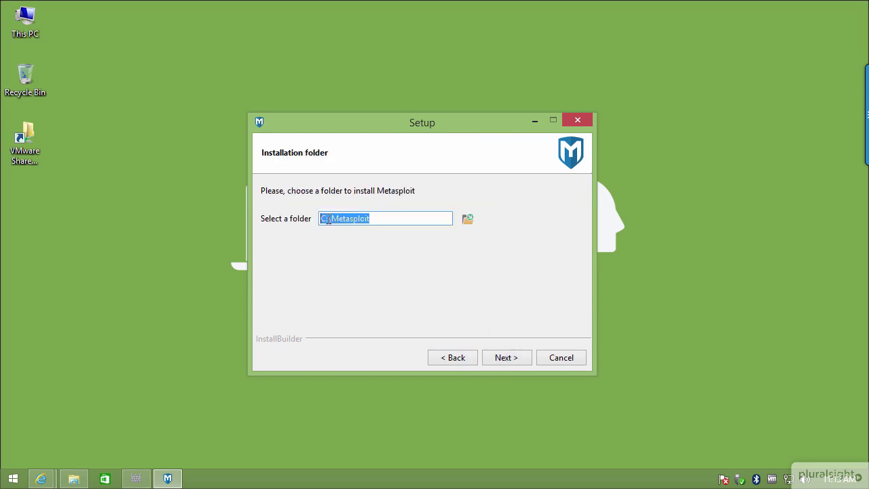
- Set the installation folder to C:\Metasploit and continue
click(470, 219)
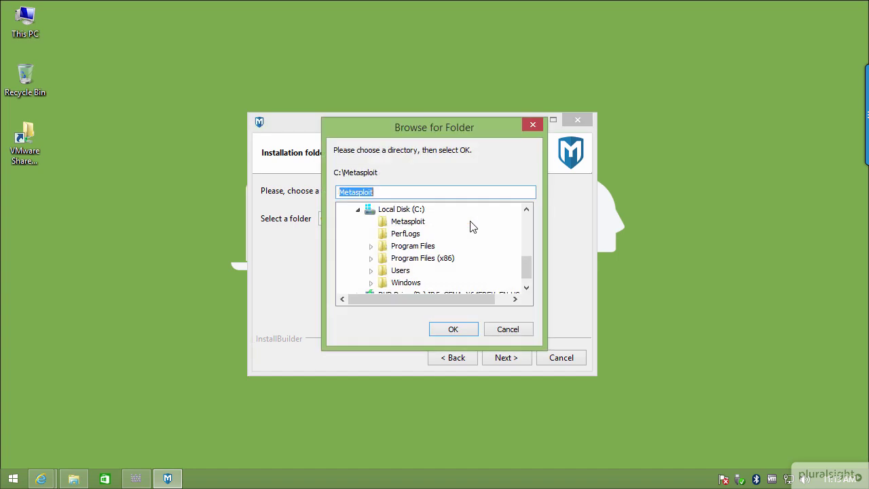
click(408, 221)
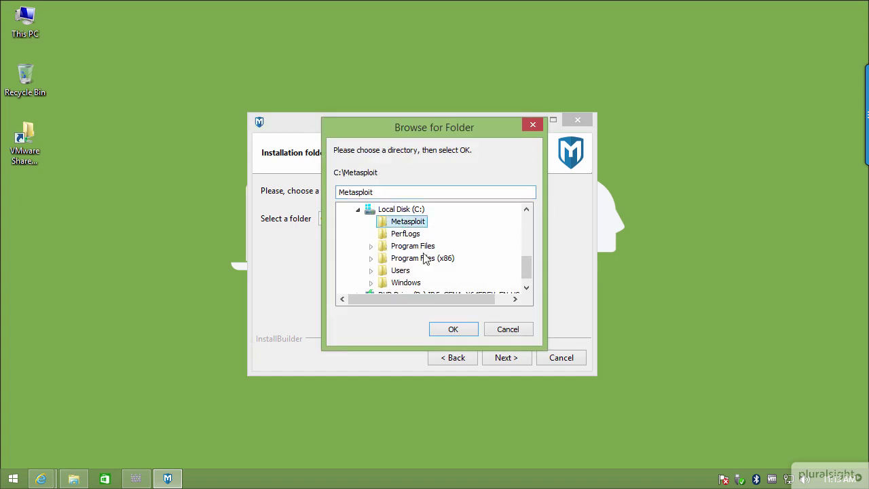
click(451, 329)
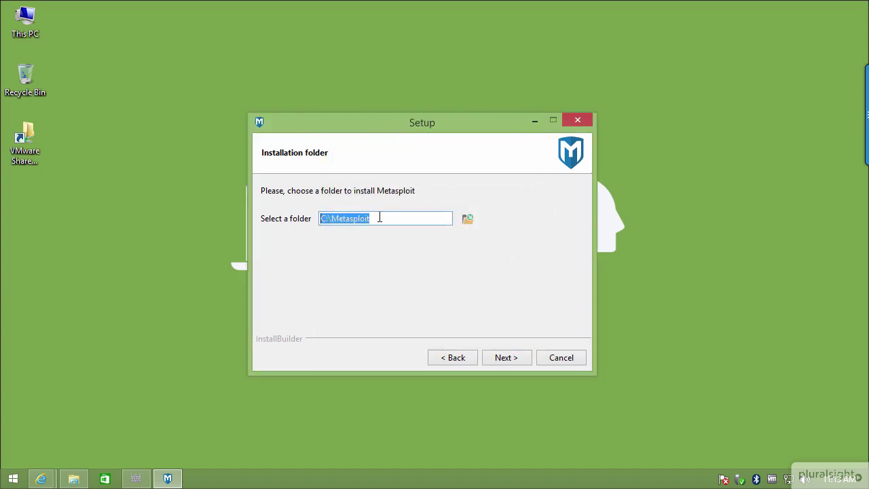
drag(382, 218, 302, 223)
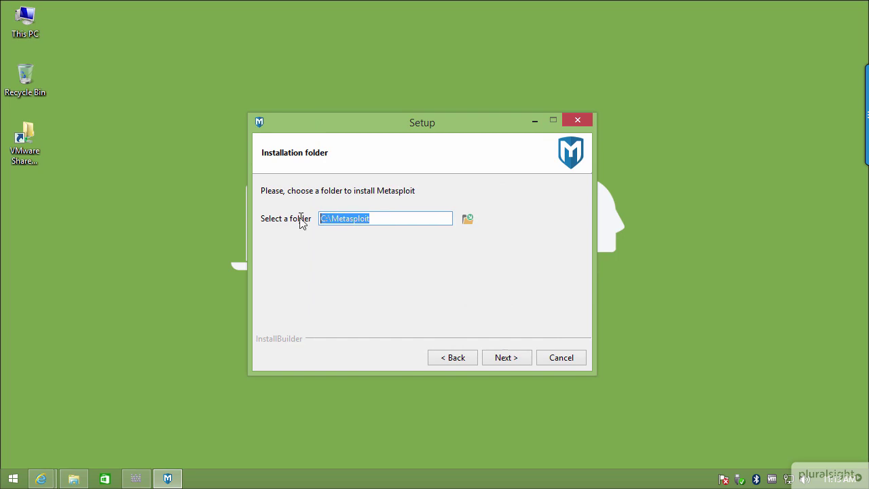
click(503, 358)
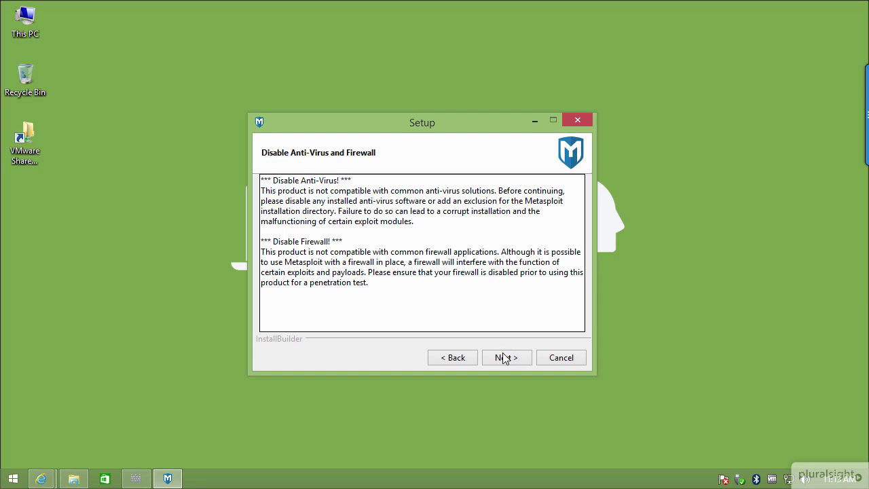
- Accept the warning, SSL port 3790, and trusted localhost certificate valid 3650 days
click(505, 358)
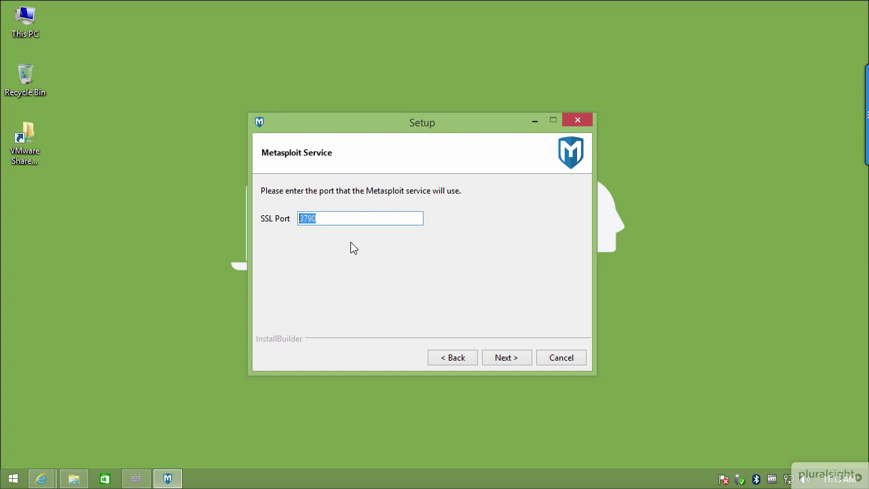
click(502, 360)
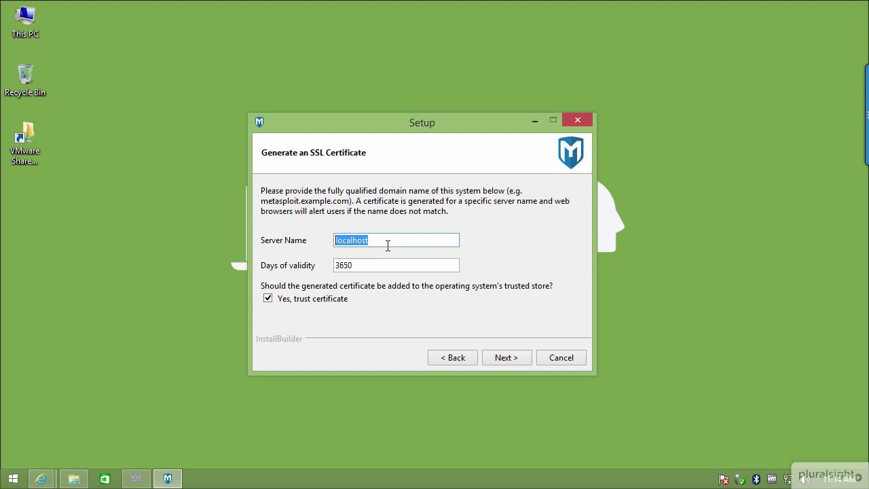
click(507, 358)
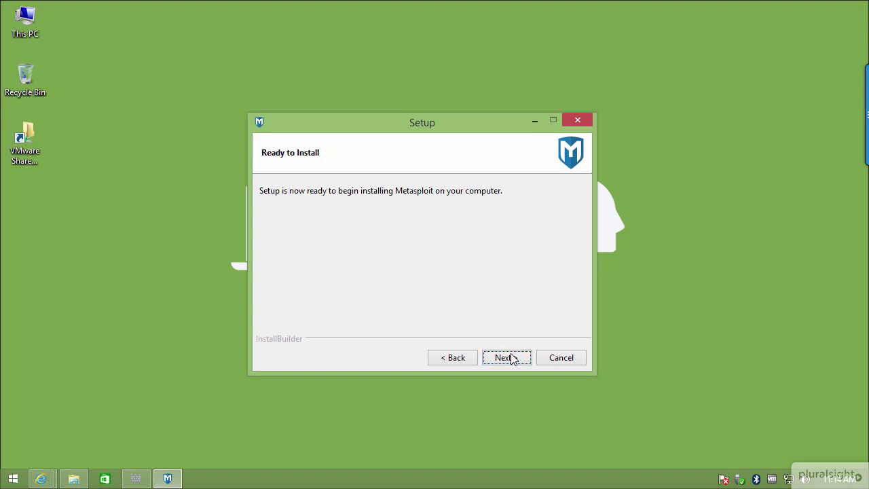
- Run the installation and finish with Access Metasploit Web UI left checked
click(507, 358)
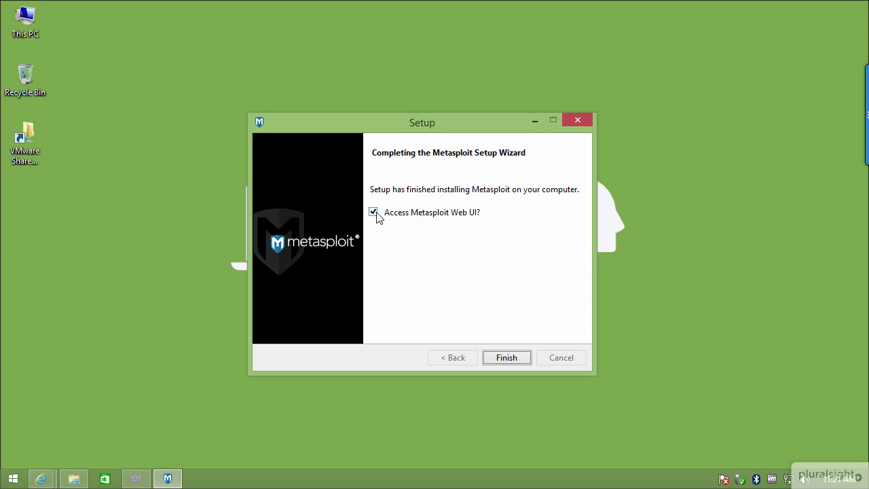
click(507, 357)
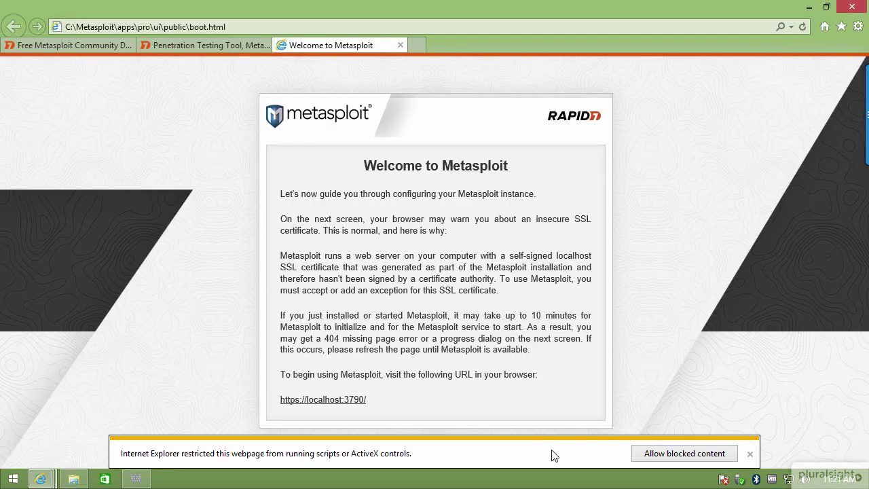
- Allow IE's blocked content and follow the localhost:3790 link to New User Setup
click(703, 455)
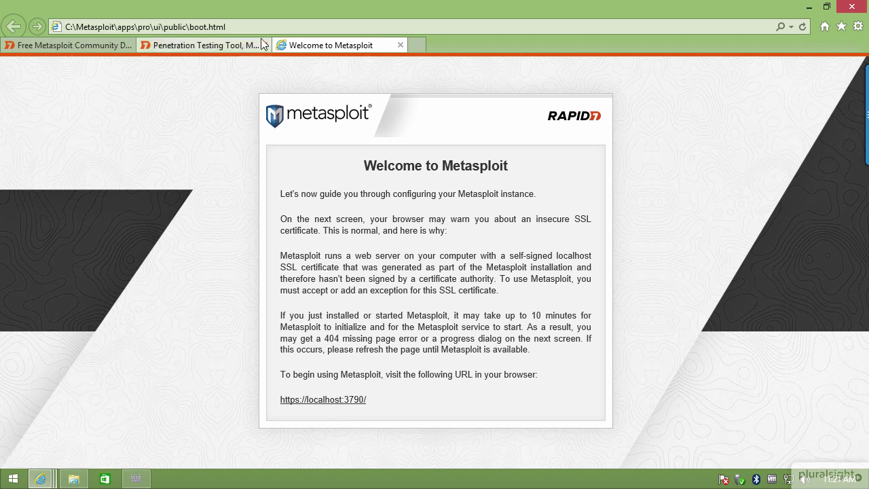
click(203, 26)
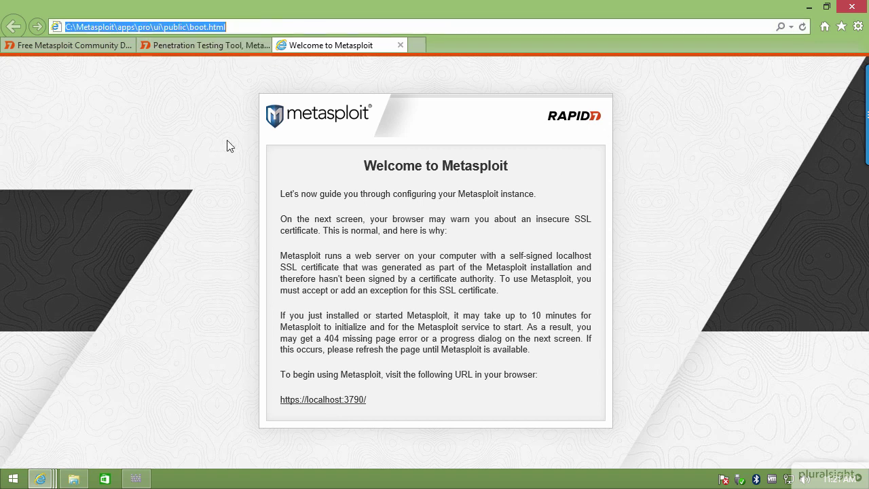
click(333, 404)
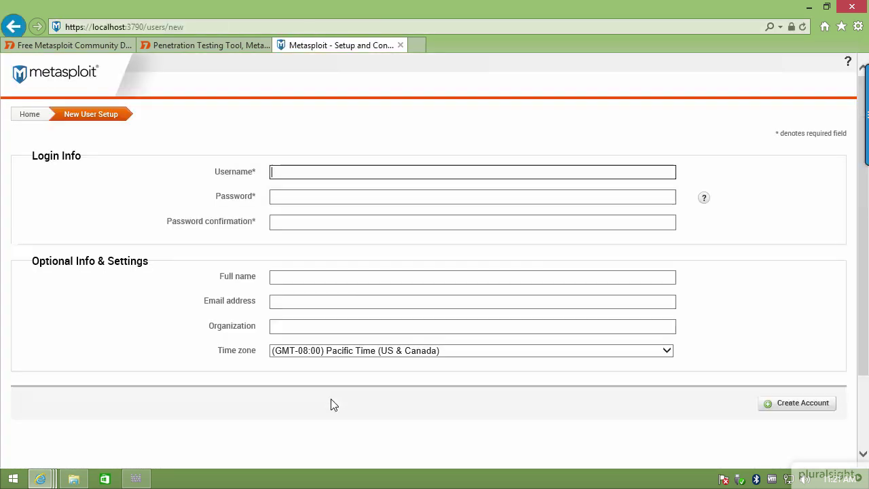
- Enter a username, password and password confirmation, then submit Create Account
click(357, 176)
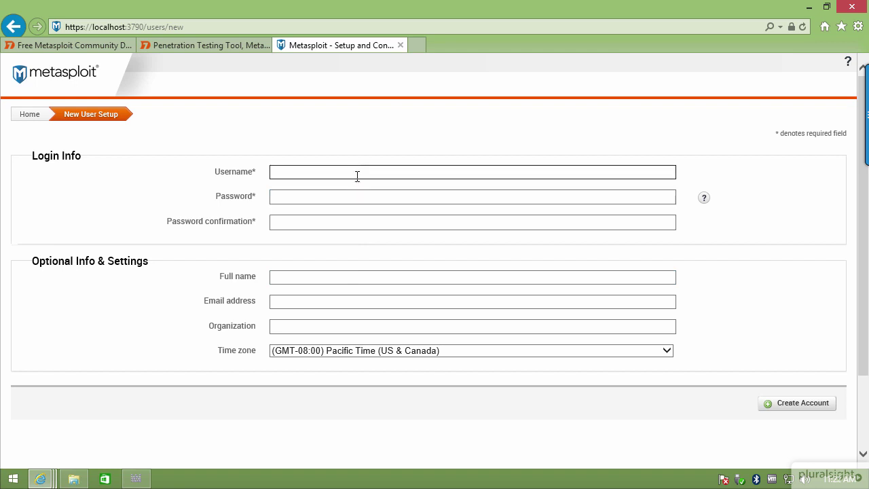
text(nullzedd)
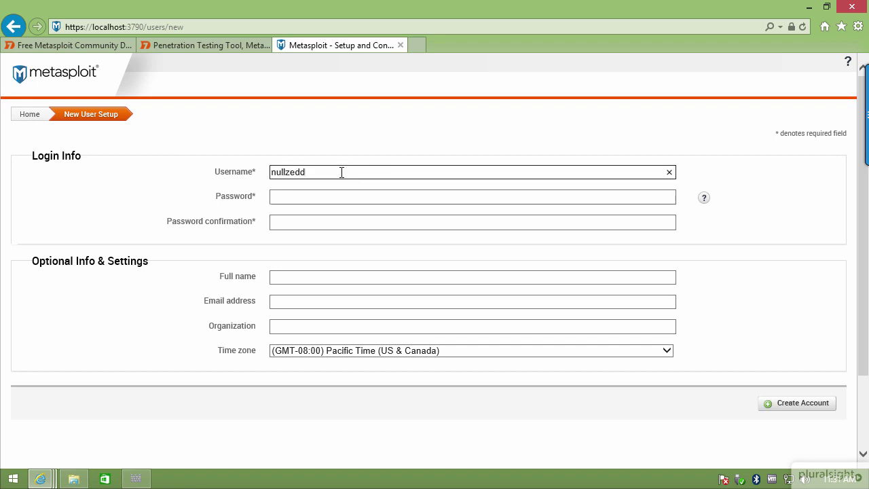
click(334, 194)
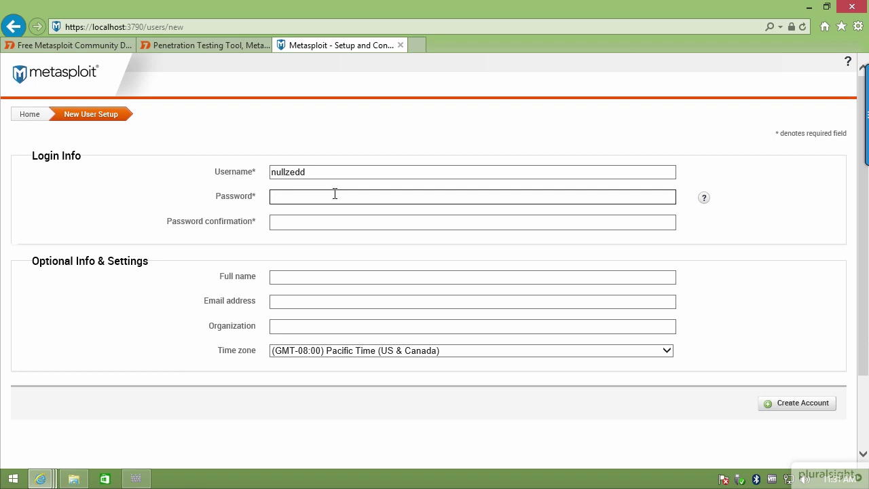
text(*****)
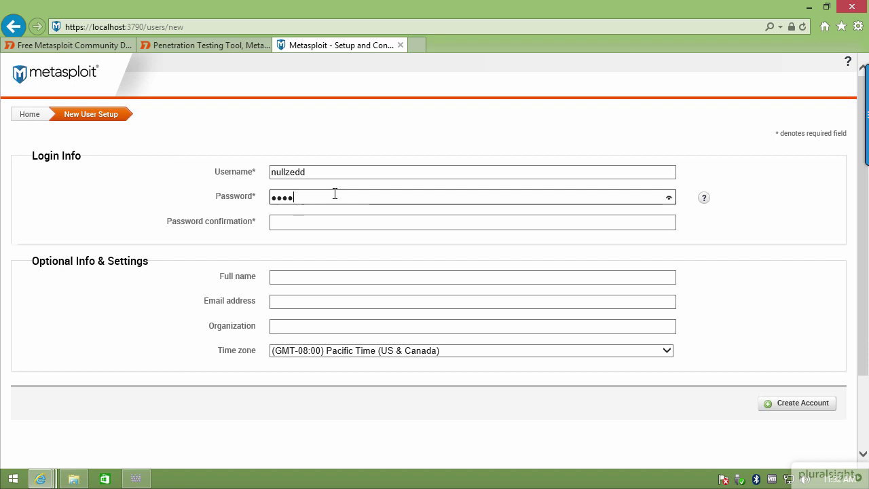
text(*****)
key(Tab)
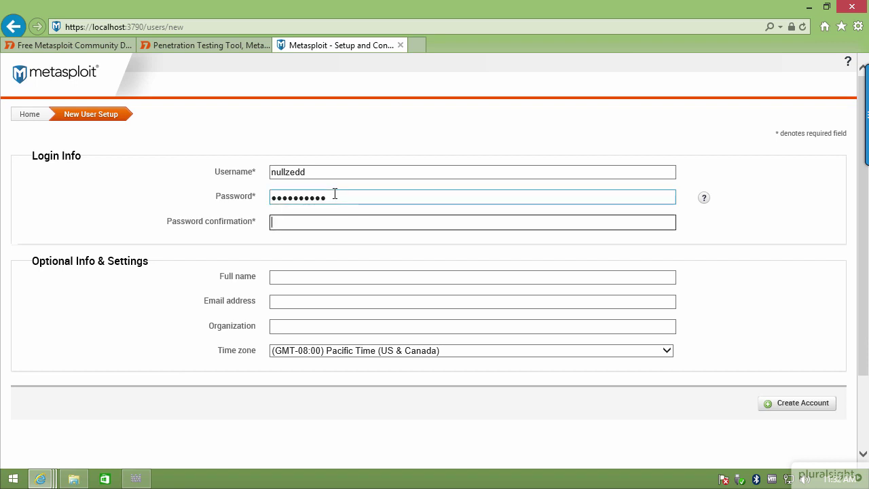
text(****)
text(•••)
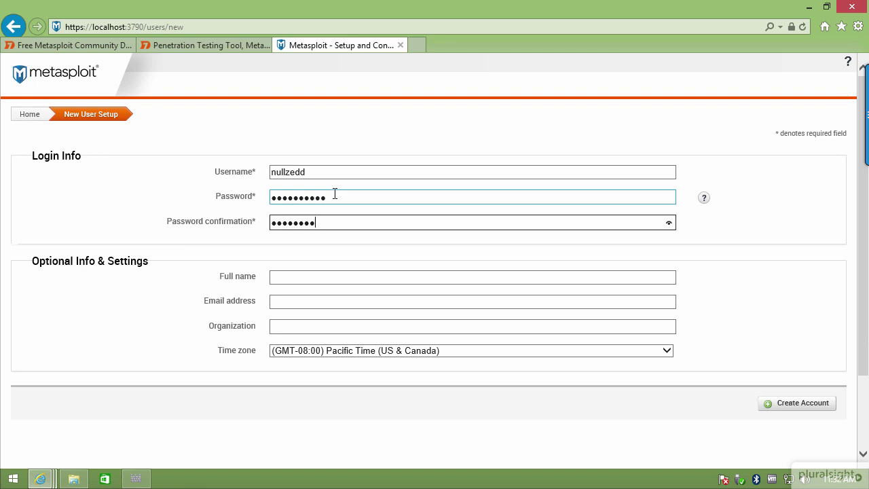
text(•)
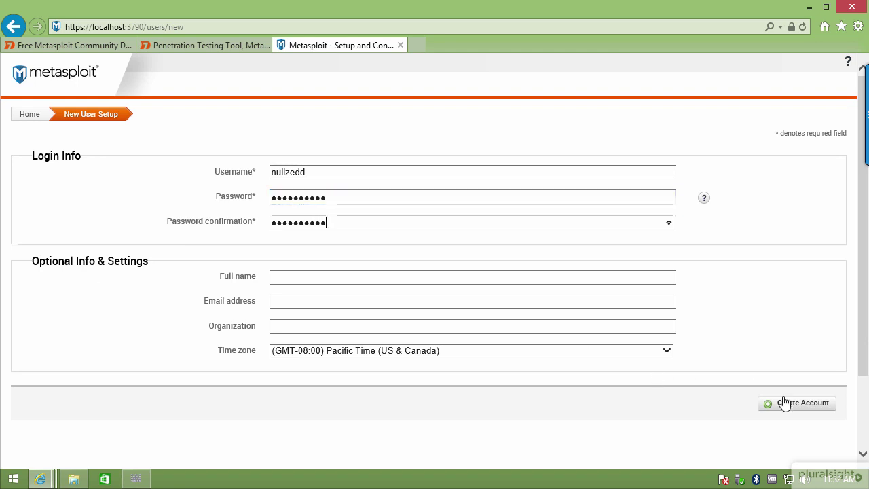
click(789, 405)
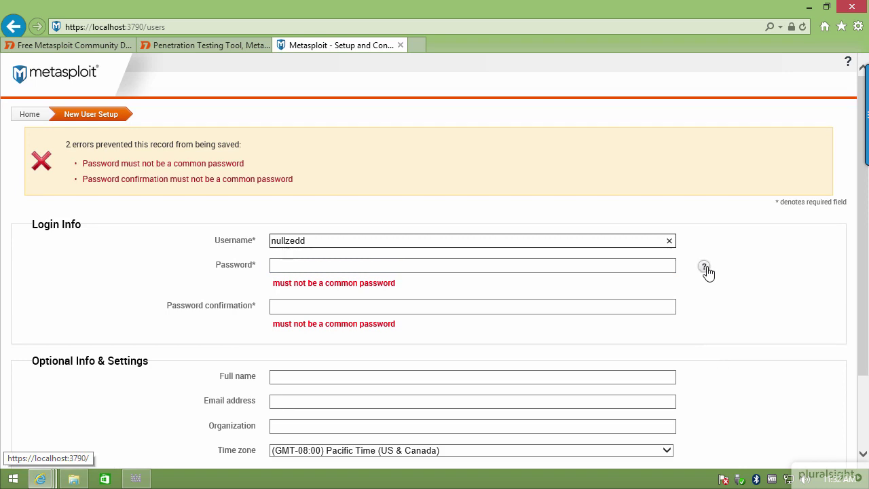
- Review the password rules, enter a stronger password and its confirmation, and create the account
click(707, 270)
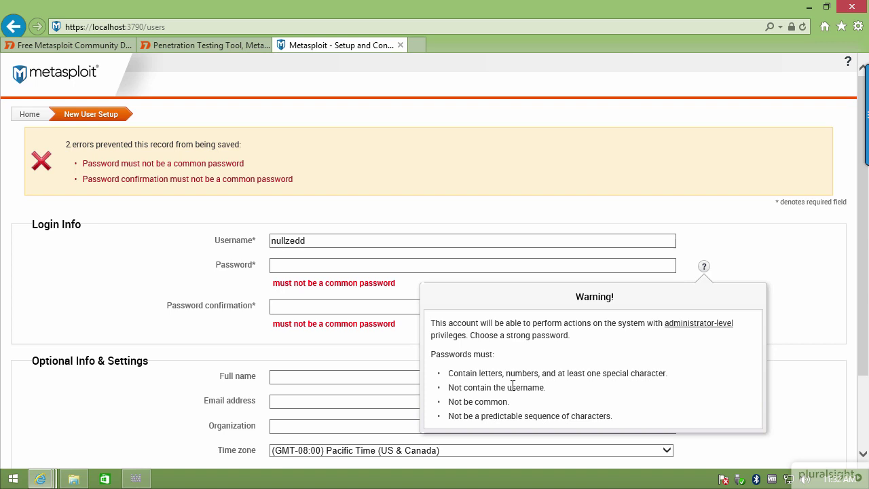
click(307, 266)
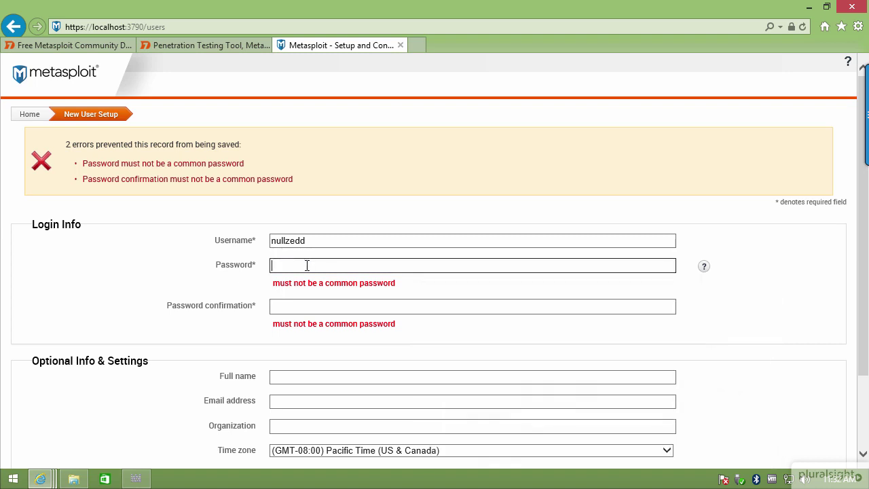
text(************)
key(Tab)
text(**)
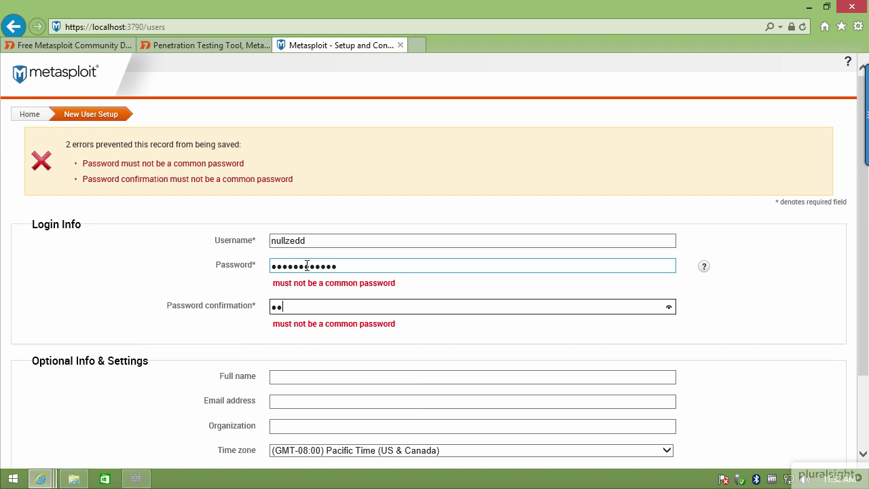
text(********)
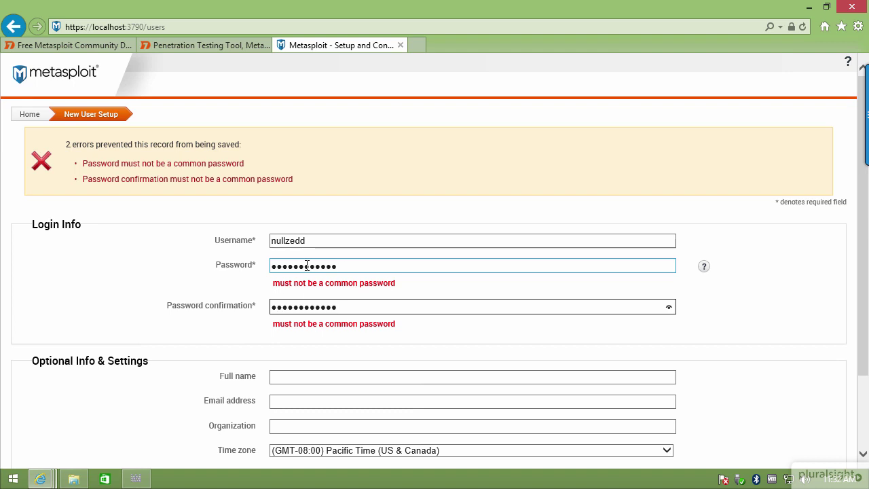
scroll(845, 401, down, 1)
click(808, 442)
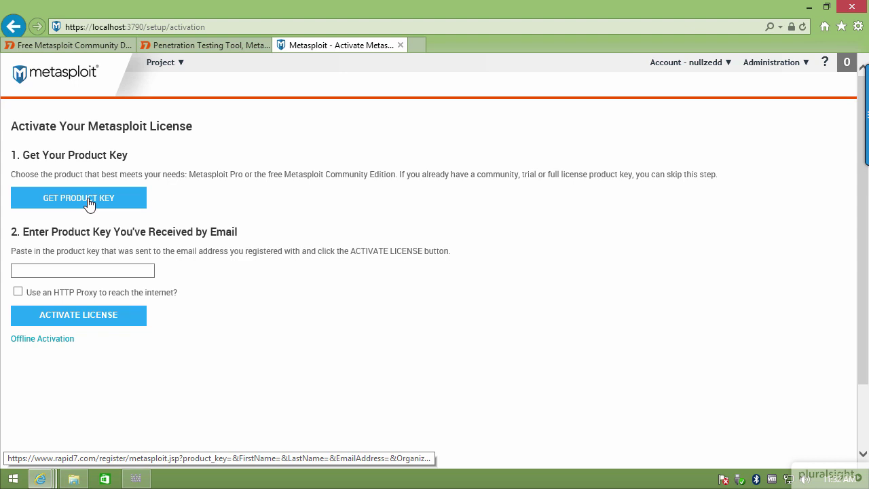
- Paste the product key into the key box and activate the Metasploit Community licence
click(78, 267)
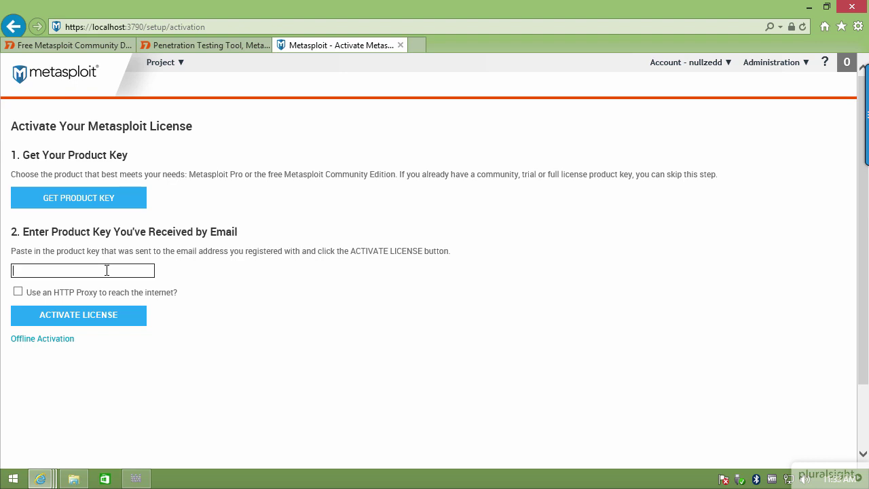
key(ctrl+v)
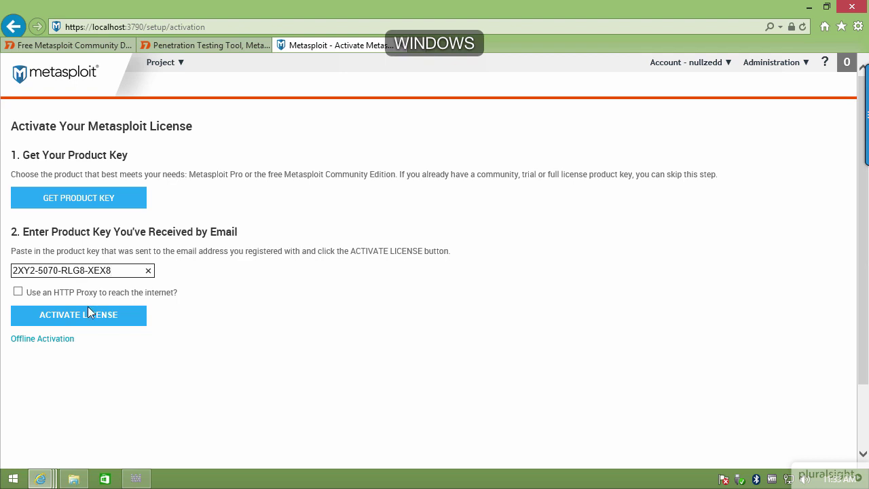
click(79, 317)
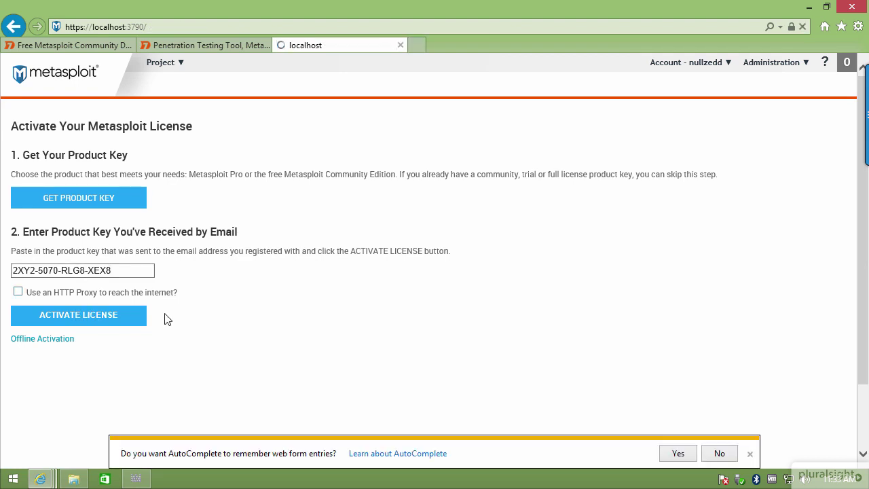
- Decline saving form entries, open the default project's Overview, then minimize Internet Explorer
click(717, 454)
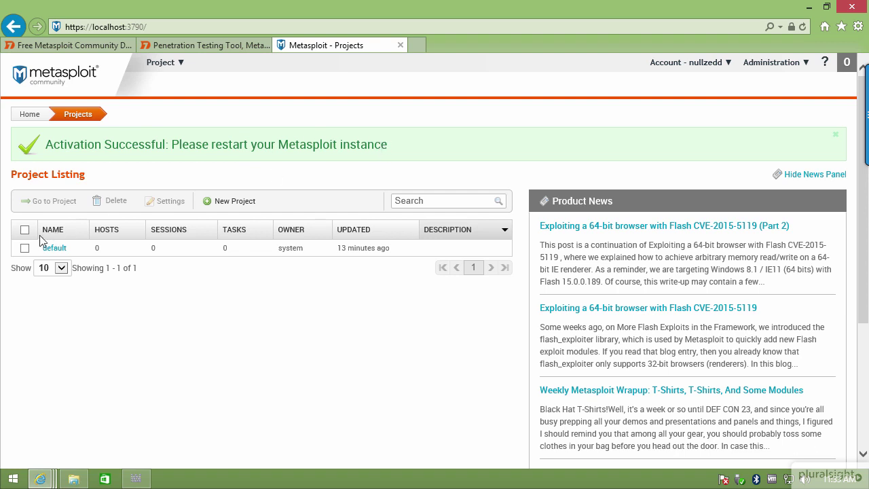
click(25, 249)
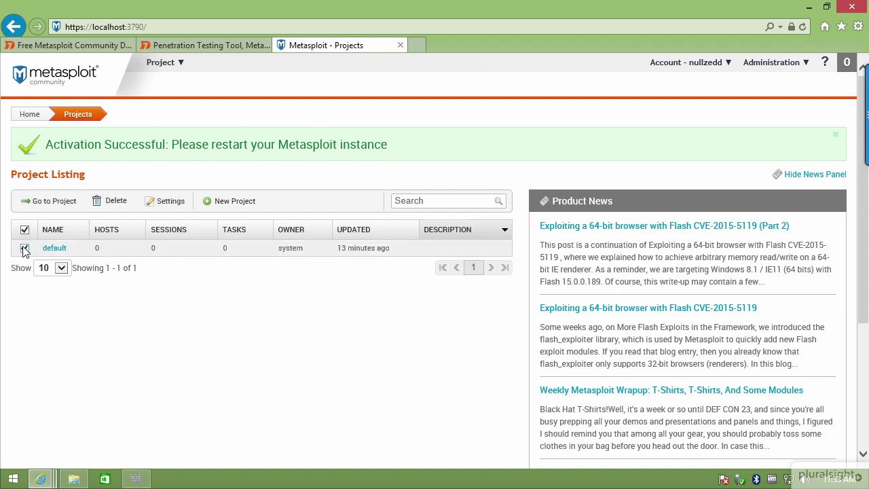
click(55, 248)
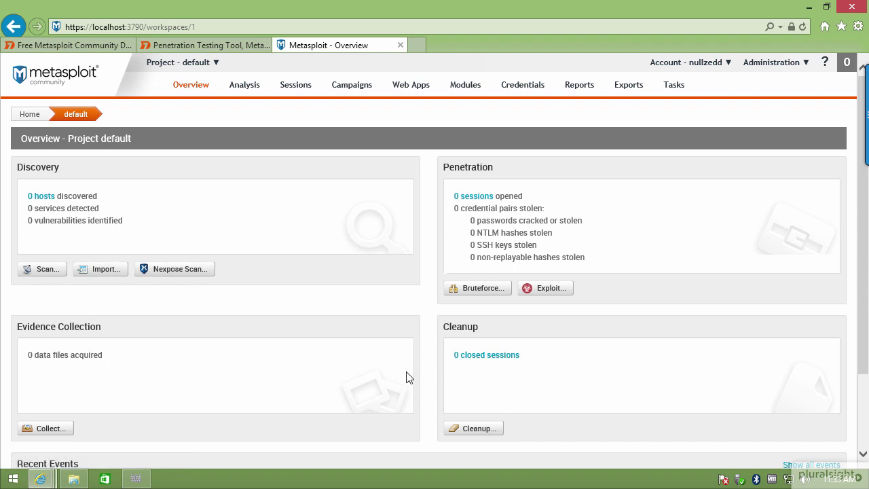
mouse_move(856, 334)
mouse_down()
mouse_move(859, 373)
mouse_move(846, 446)
mouse_move(859, 333)
mouse_up()
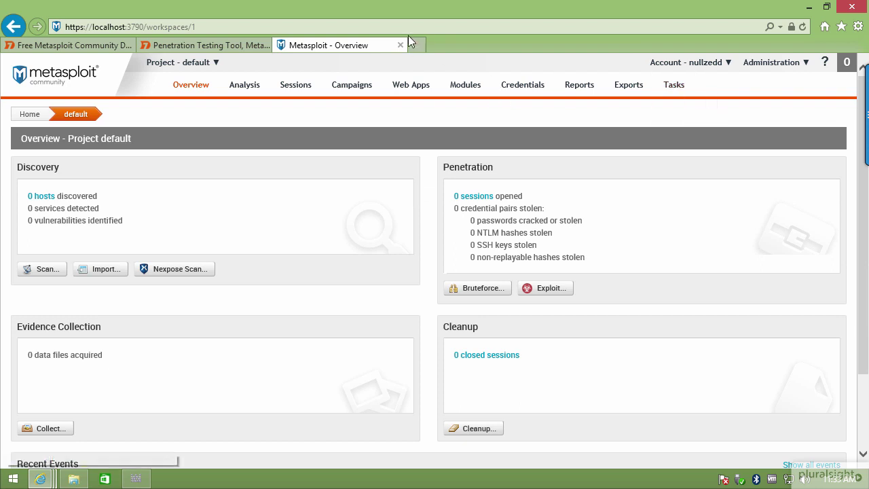
click(810, 7)
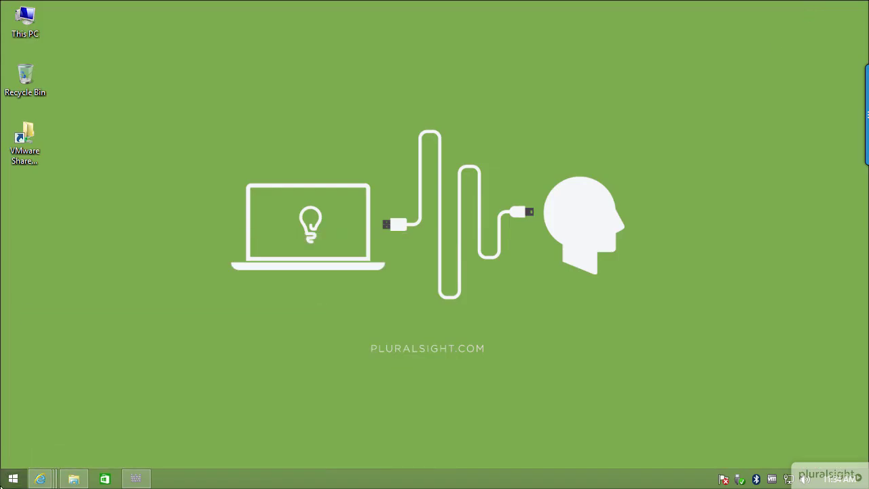
- Search the Start screen for services.msc and open the Services console
click(12, 479)
text(services.)
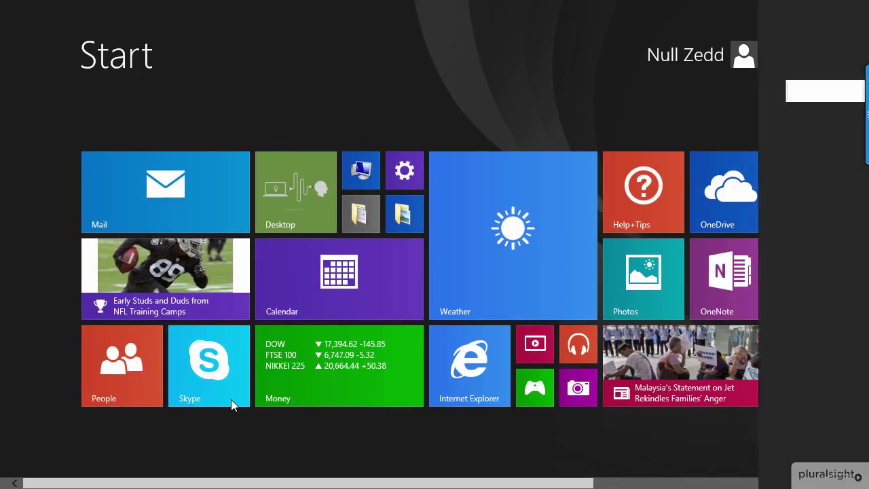
text(msc)
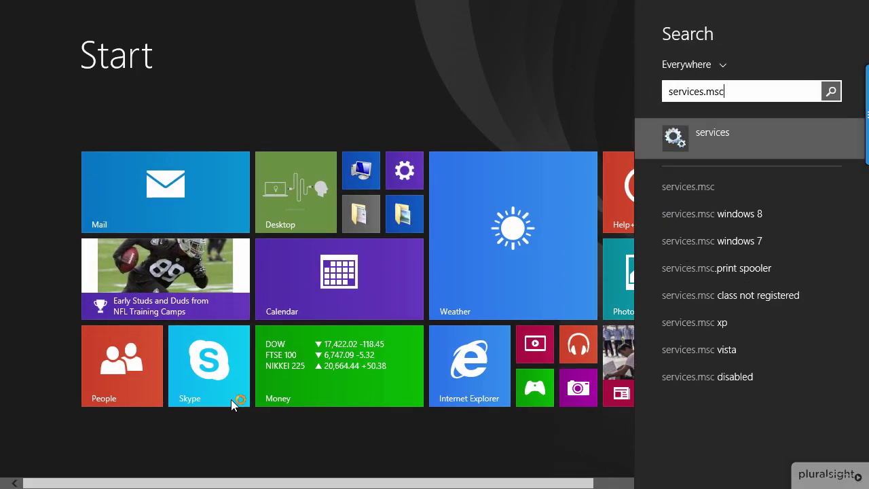
key(Return)
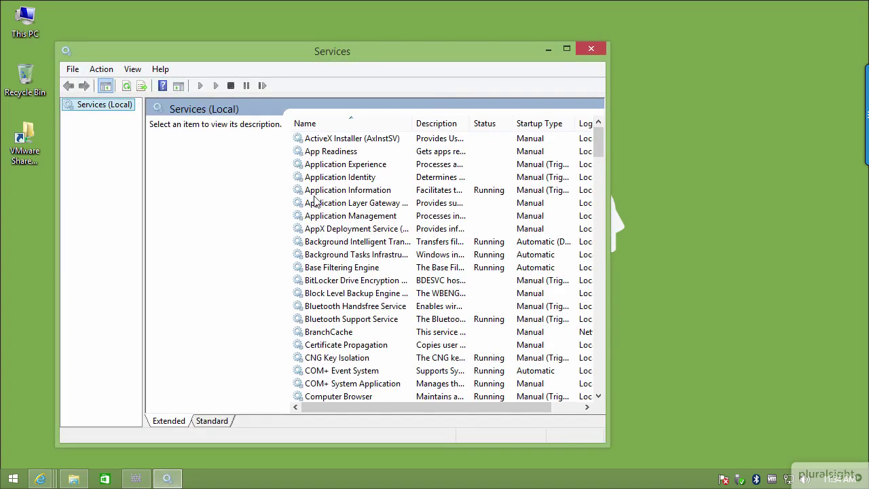
click(334, 177)
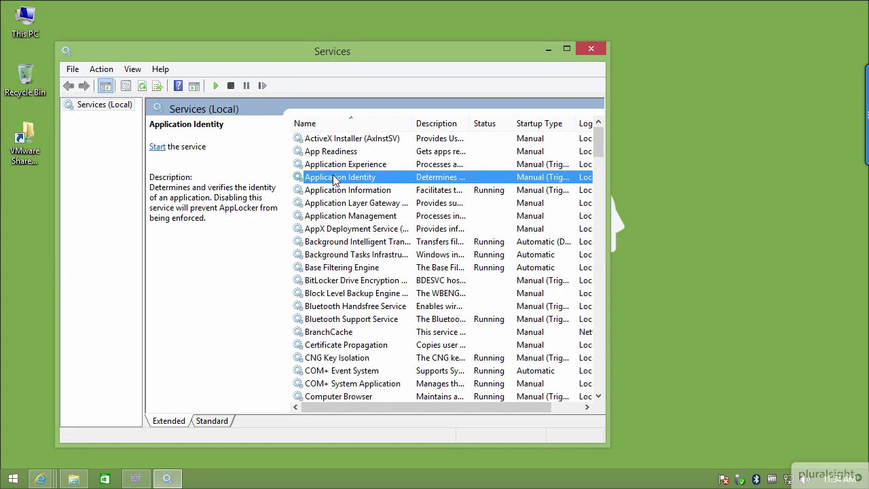
- Widen the Services window and restart Metasploit Pro Service and Metasploit Thin Service
key(m)
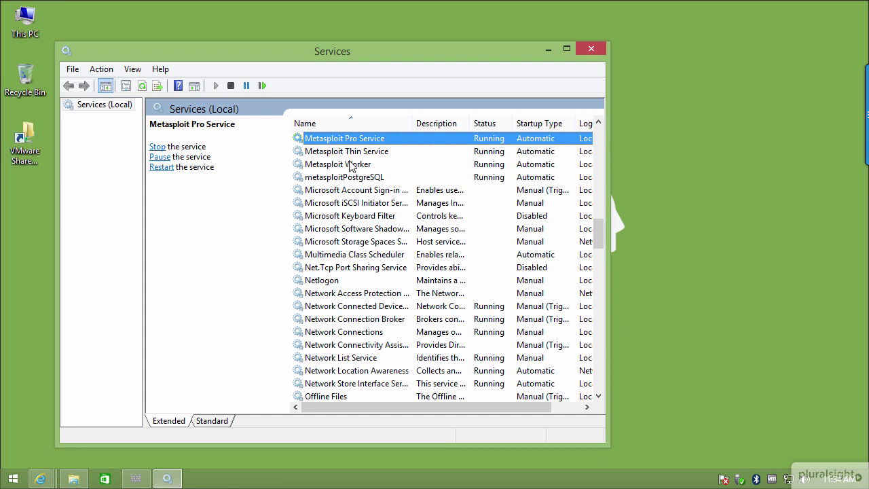
drag(616, 224, 736, 224)
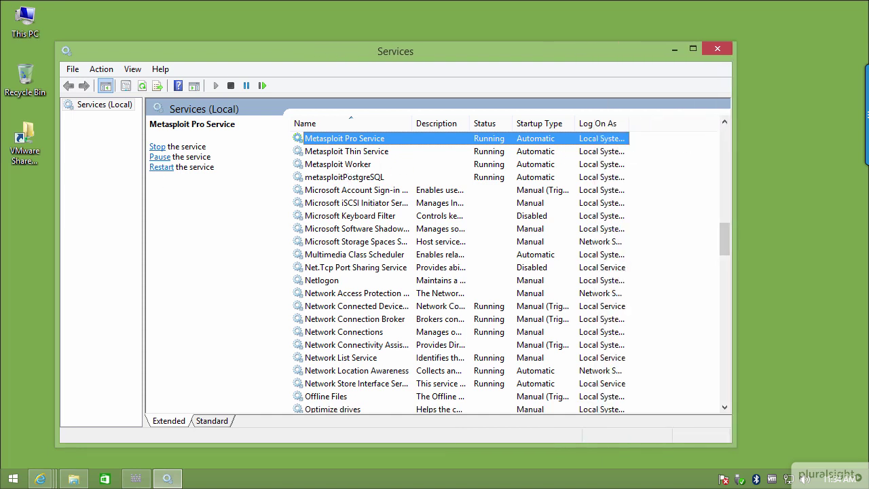
click(158, 168)
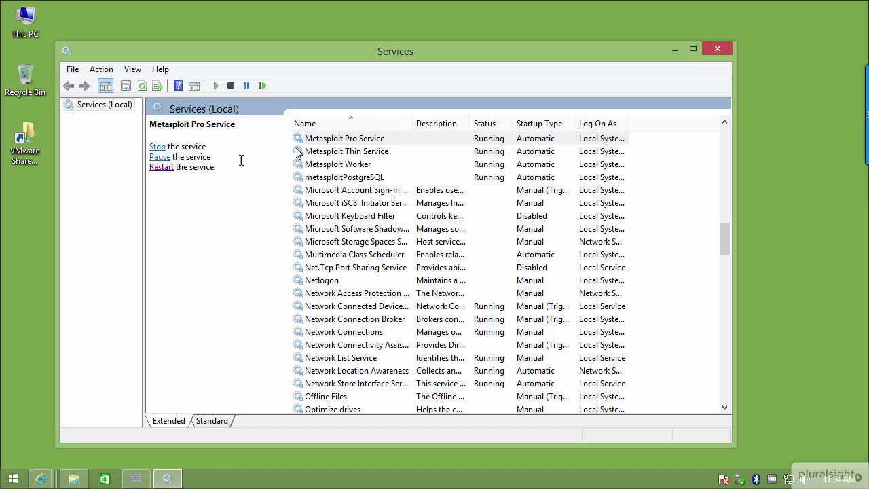
click(346, 152)
click(156, 168)
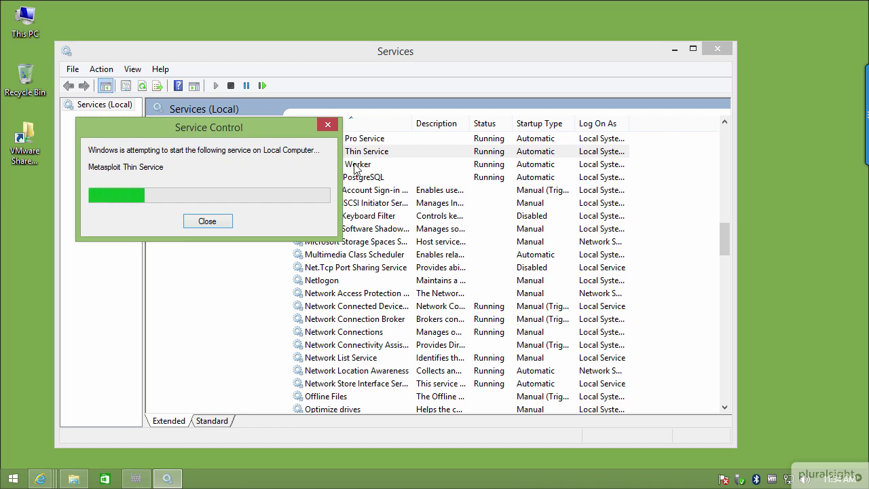
- Restart Metasploit Worker and metasploitPostgreSQL, then close the Services console
click(307, 167)
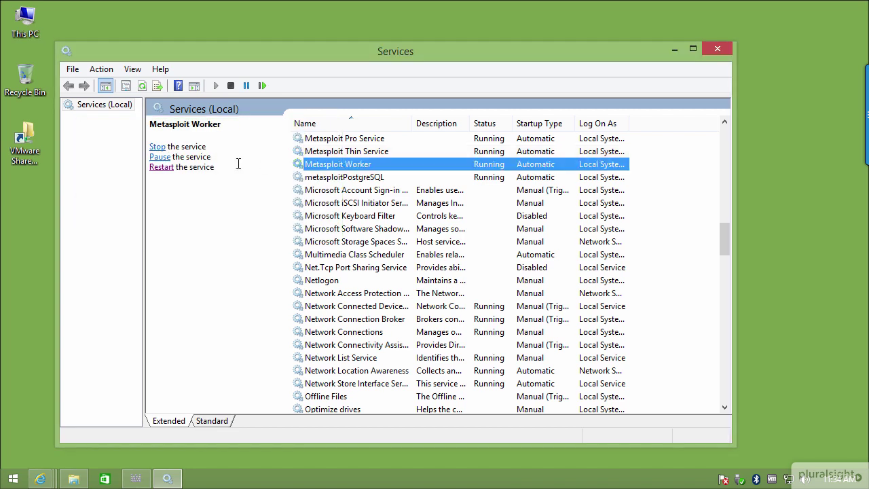
click(161, 167)
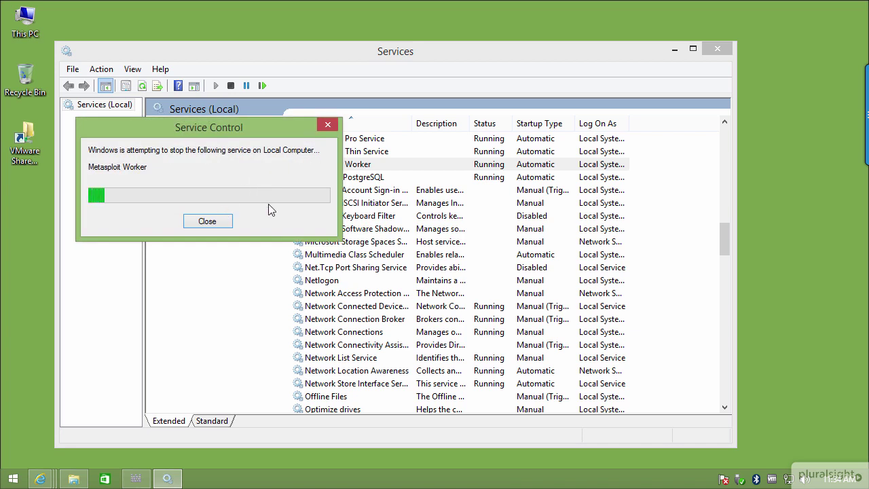
click(373, 180)
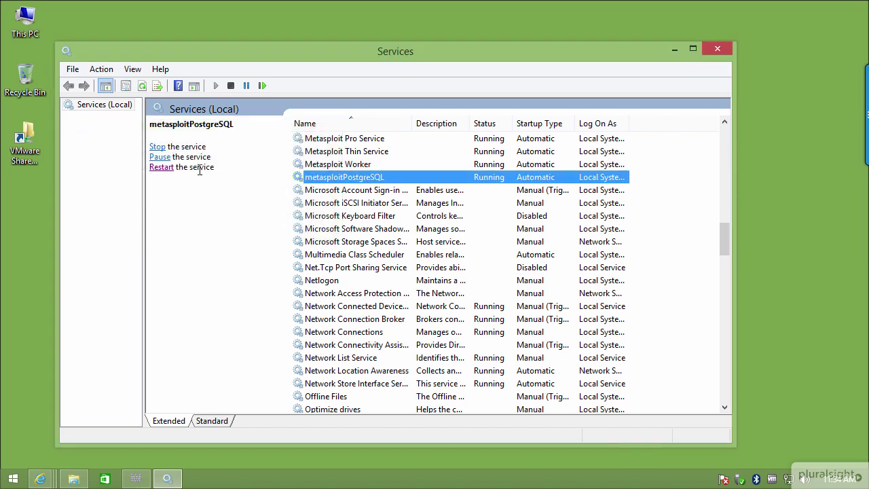
click(169, 171)
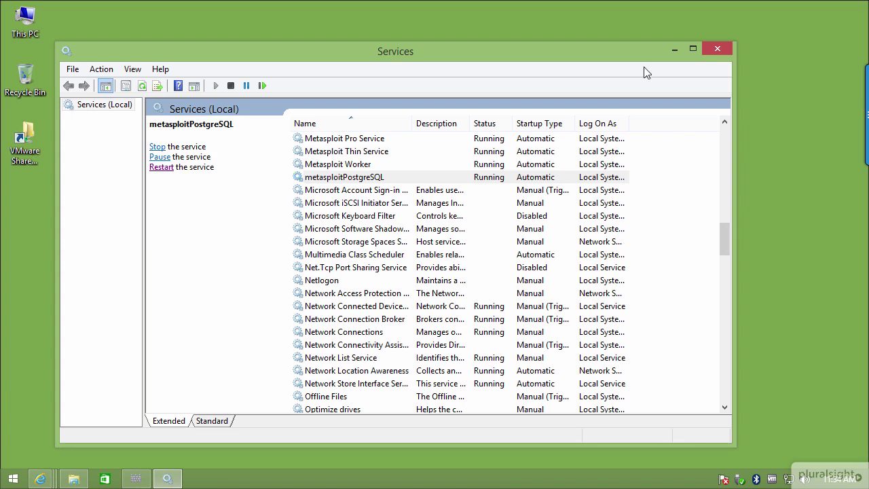
click(718, 49)
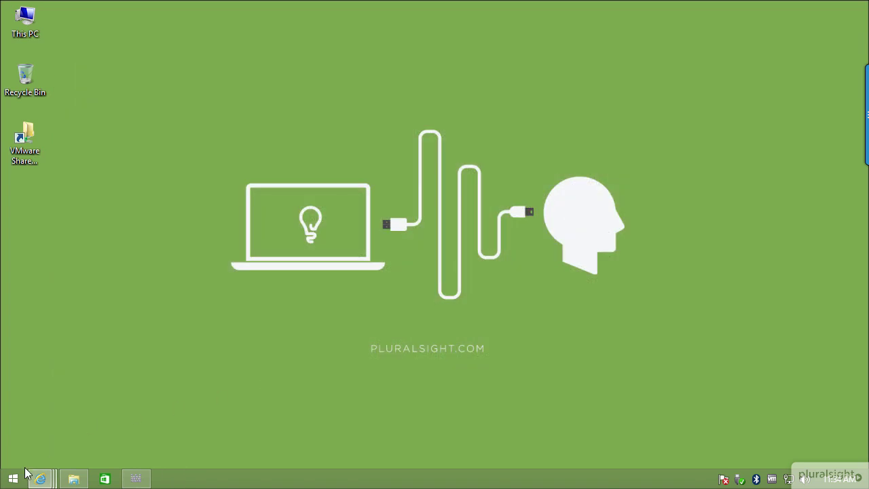
click(12, 478)
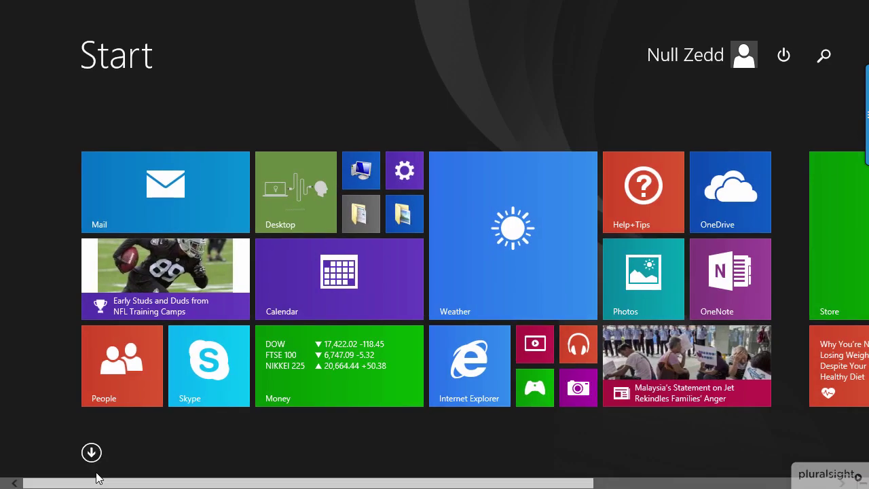
- Search 'meta' on the Start screen and launch Metasploit Console
text(metasploit Console)
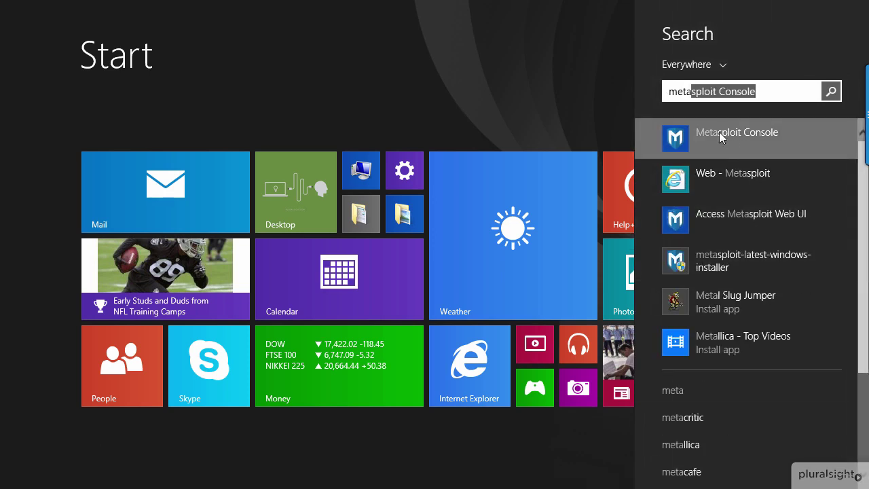
click(683, 133)
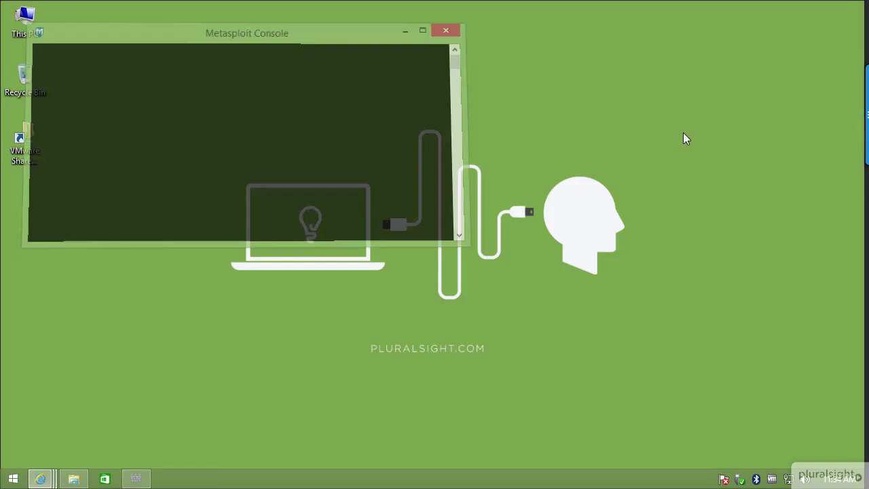
- Move the Metasploit Console window slightly right and down on the desktop
drag(341, 45, 548, 55)
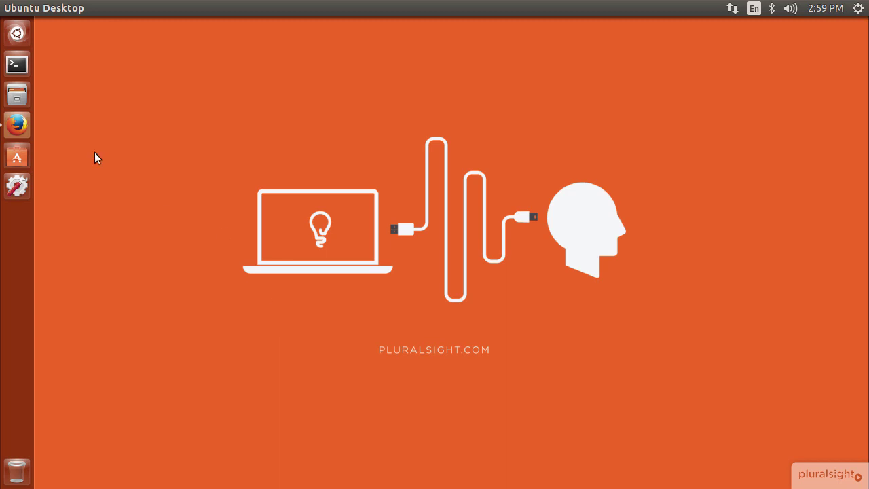
click(17, 124)
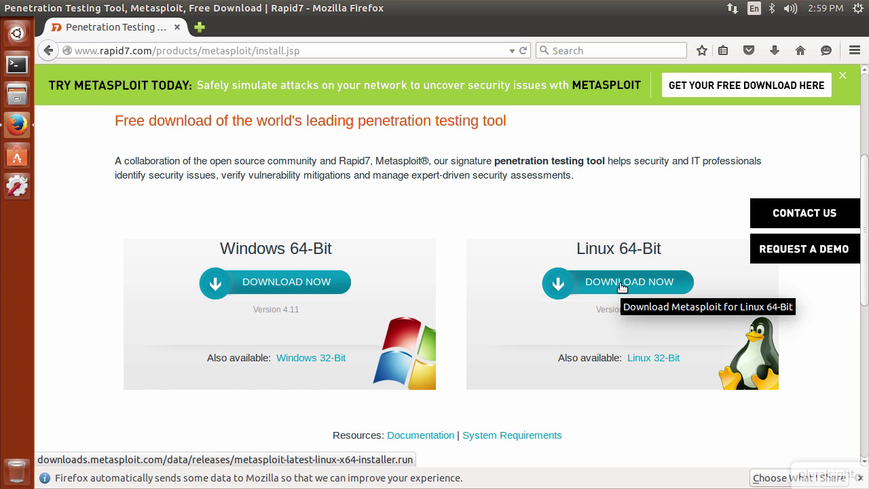
click(26, 10)
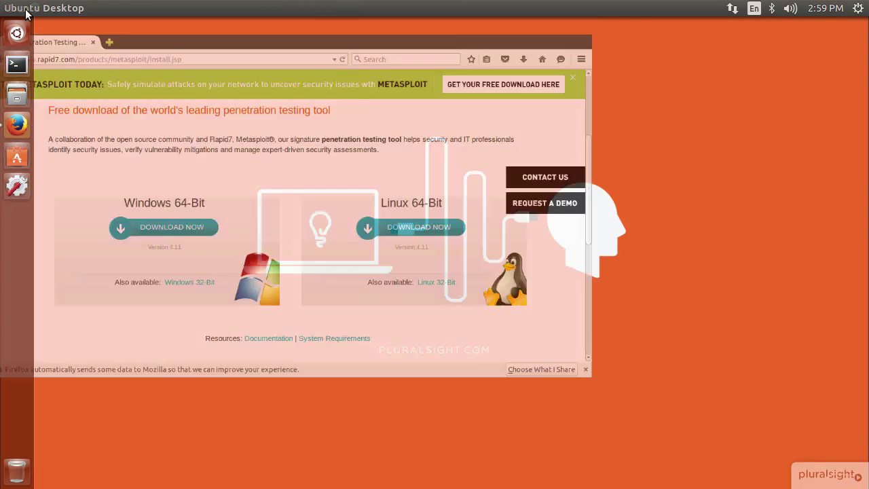
- Browse Files to Downloads showing metasploit-latest-linux-x64-installer.run, then open a Terminal
click(17, 95)
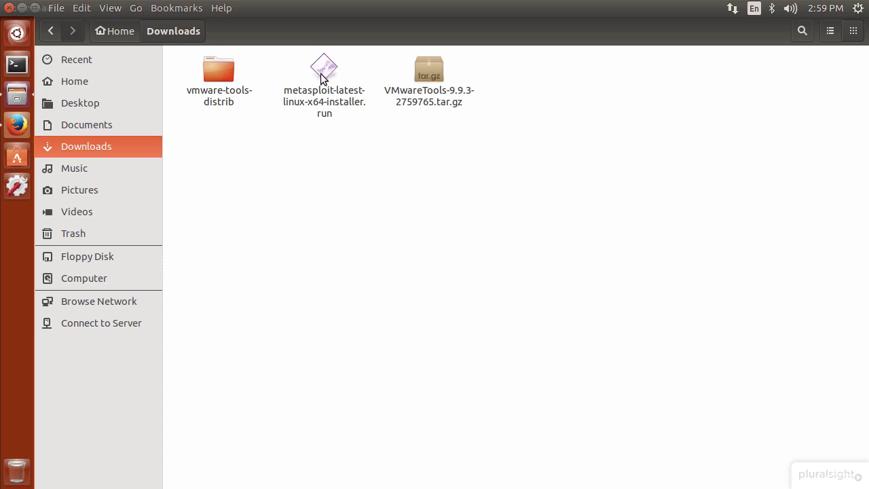
click(322, 85)
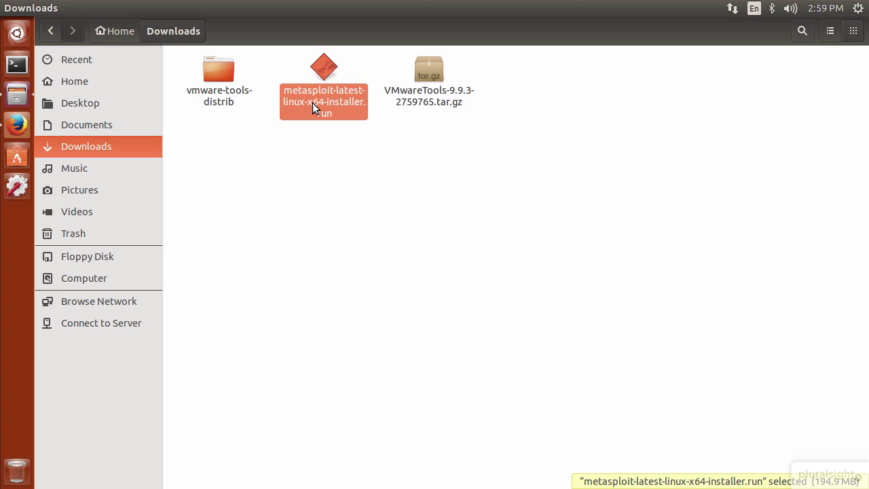
click(16, 65)
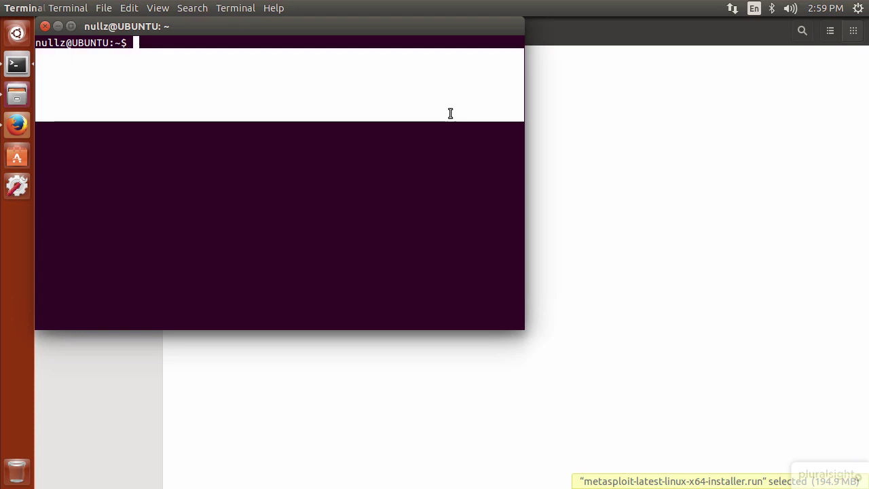
- Change into Downloads and make metasploit-latest-linux-x64-installer.run executable with chmod +x
drag(394, 28, 523, 113)
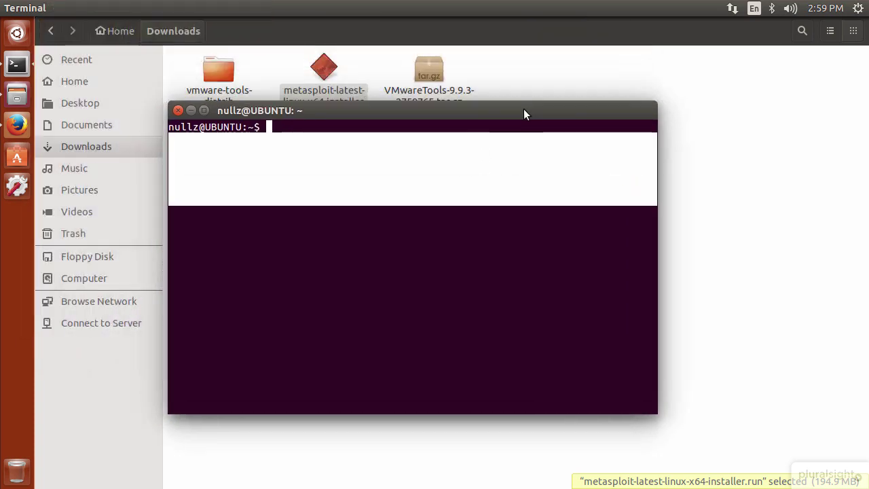
text(cd Down)
key(Tab)
key(Return)
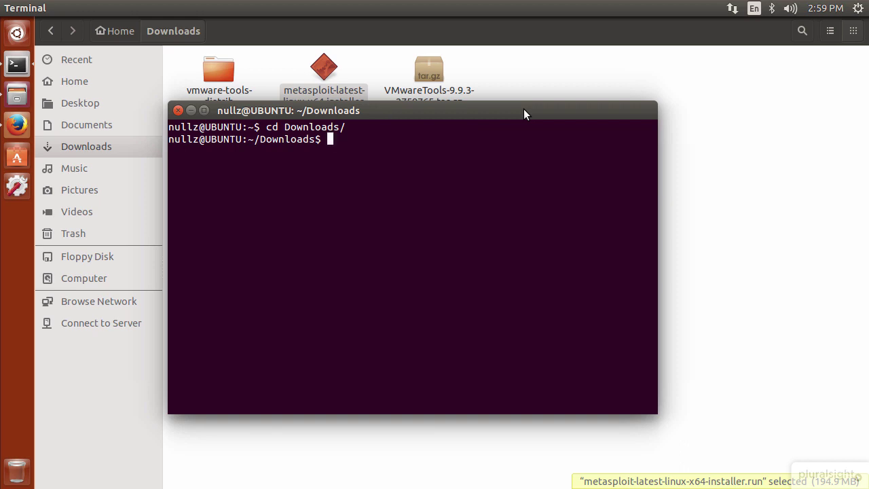
text(chmod +x meta)
key(Tab)
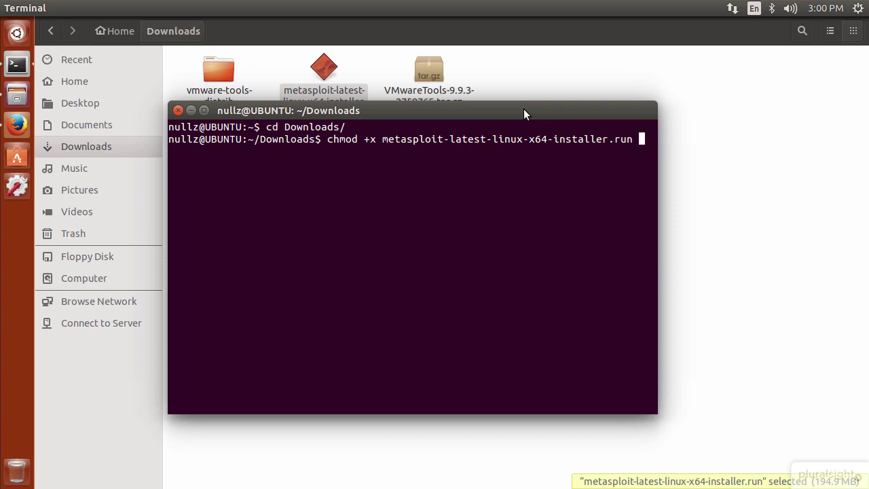
key(Return)
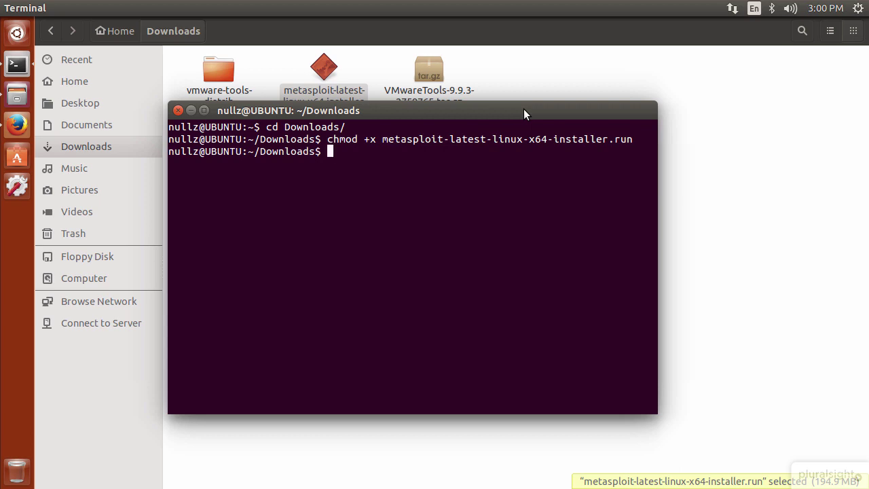
- Run sudo ./metasploit-latest-linux-x64-installer.run and enter the administrator password
text(sudo ./metas)
key(Tab)
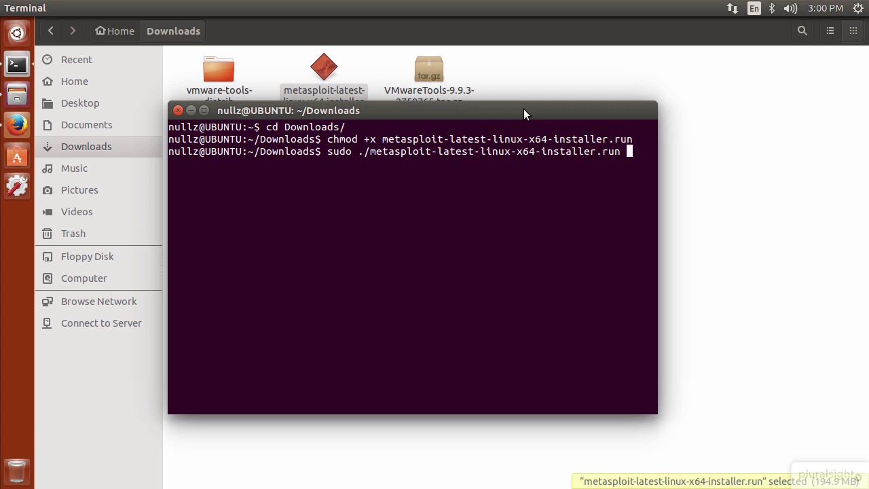
key(Return)
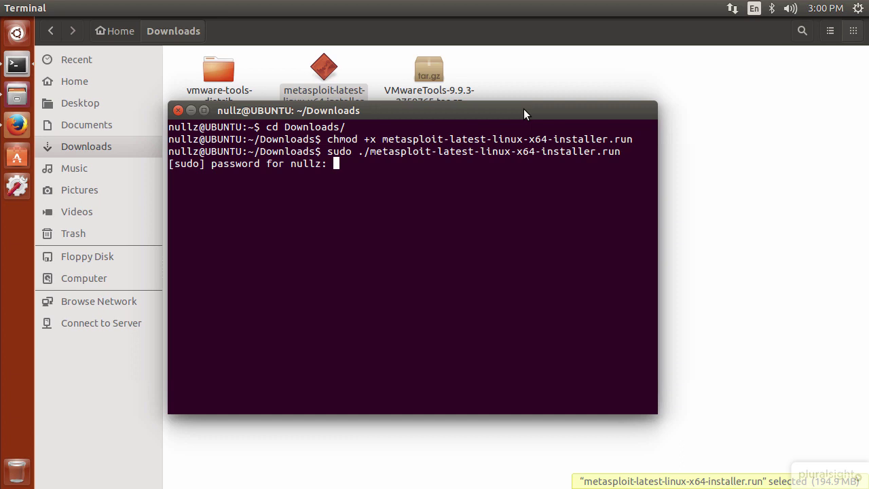
key(Return)
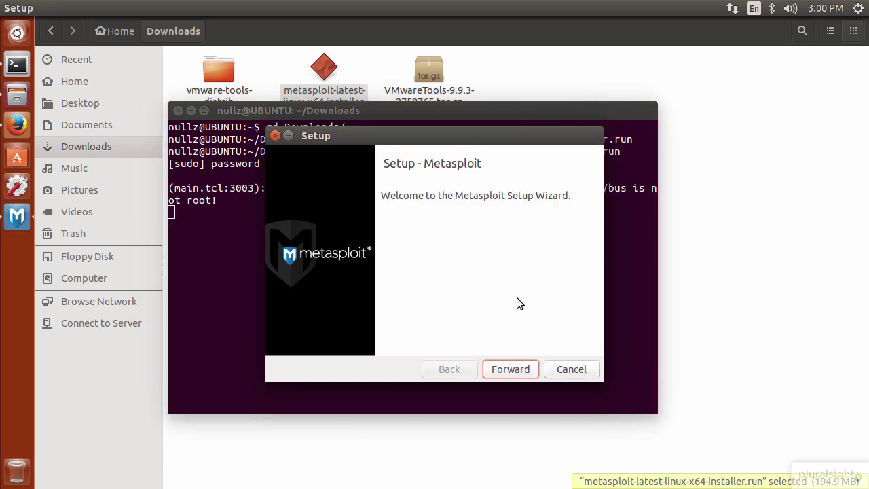
- Accept the licence agreement in Metasploit Setup
click(508, 367)
click(402, 315)
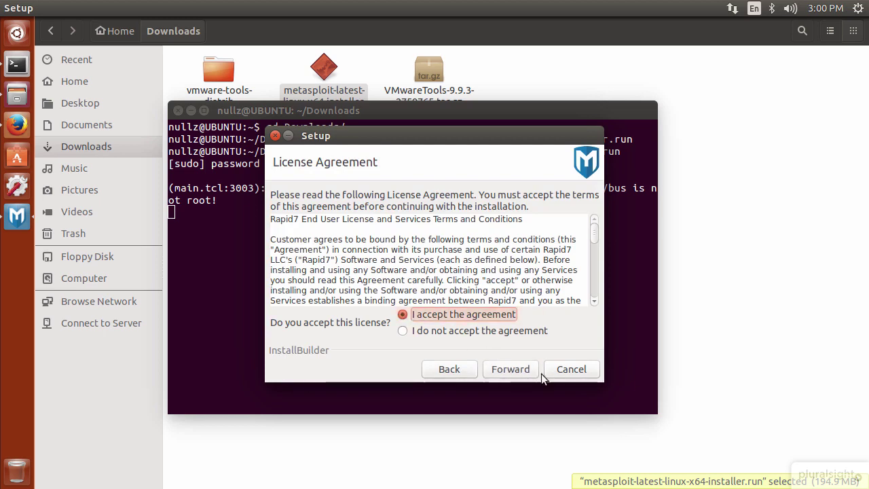
click(515, 371)
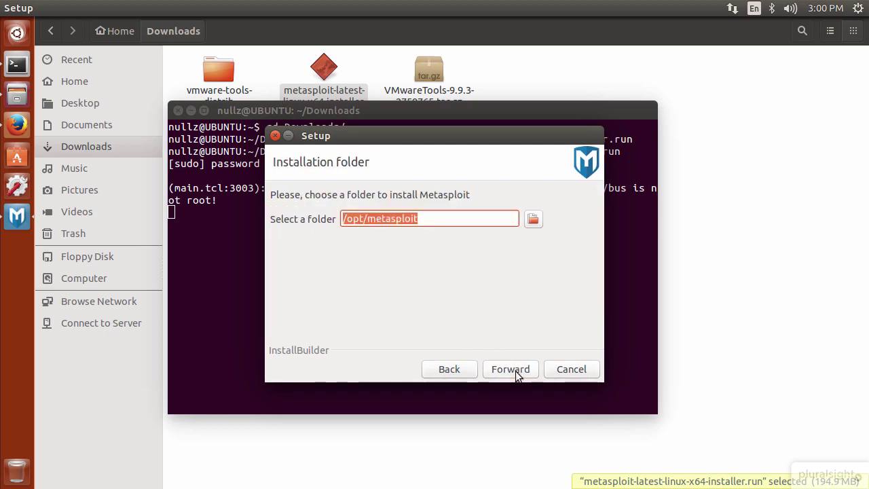
- Keep /opt/metasploit as the install folder and install Metasploit as a service
click(437, 217)
triple_click(405, 217)
click(430, 217)
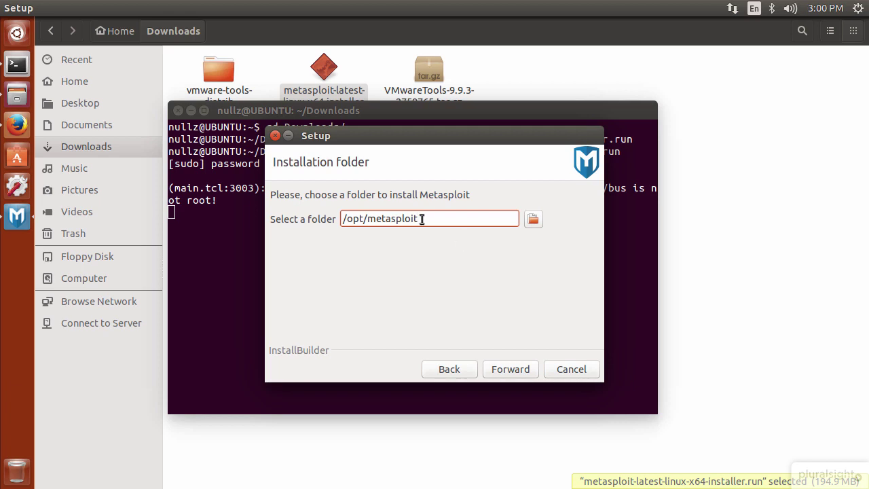
drag(421, 217, 311, 218)
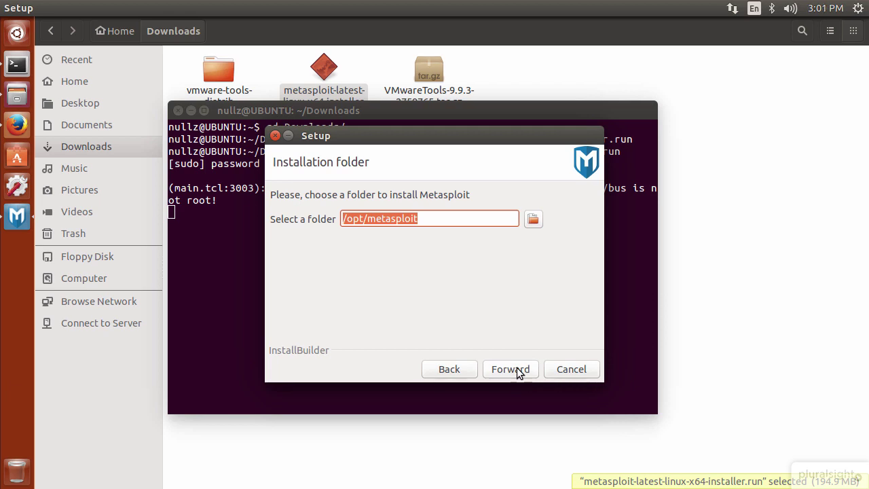
click(517, 369)
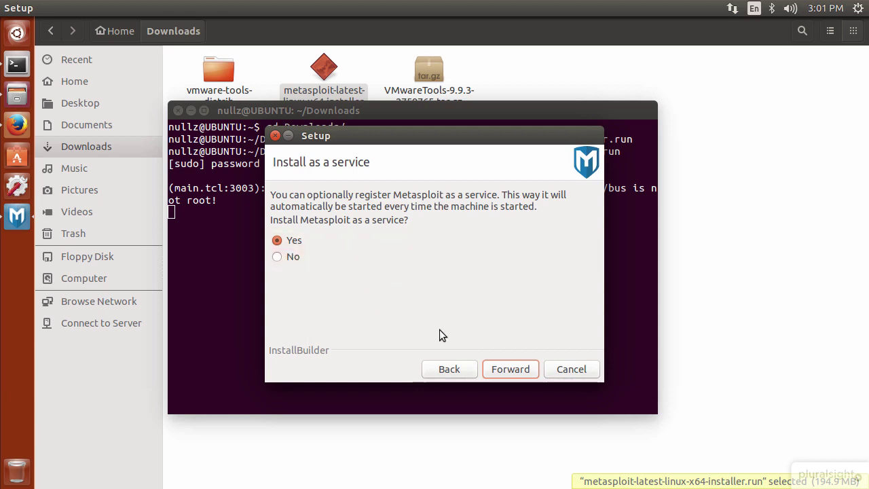
click(514, 368)
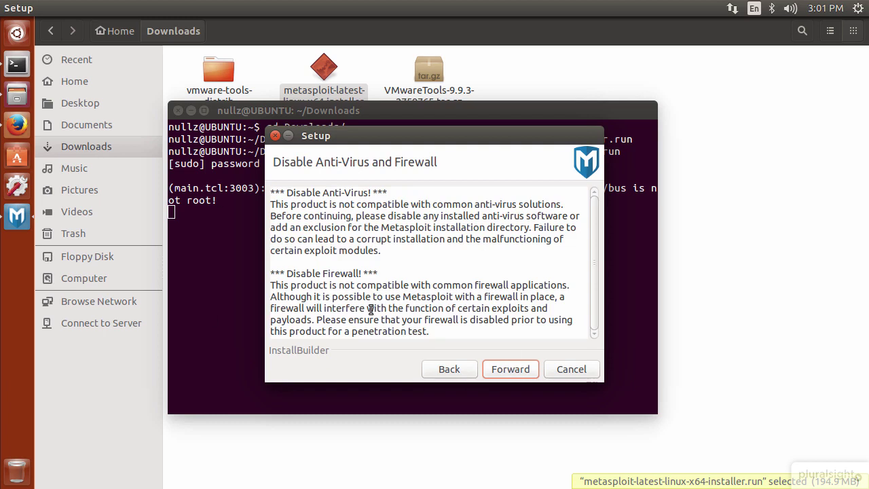
- Keep SSL port 3790 and the localhost certificate, install, and finish the wizard
click(513, 366)
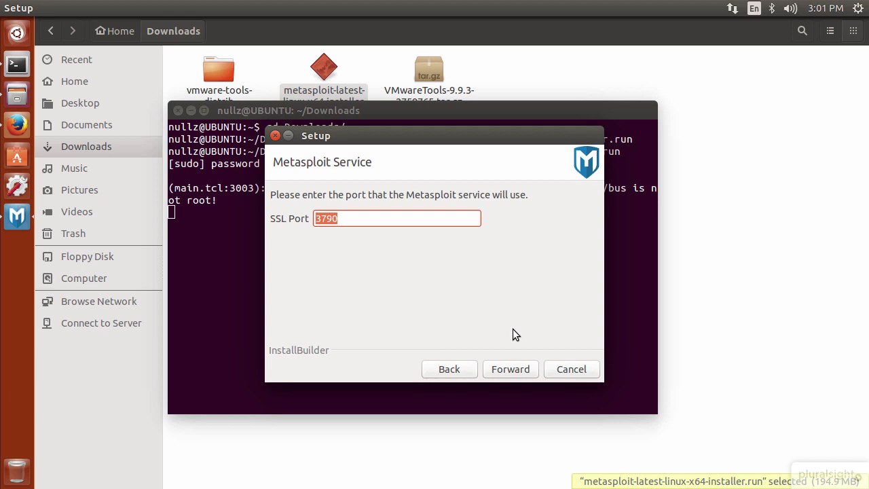
click(515, 370)
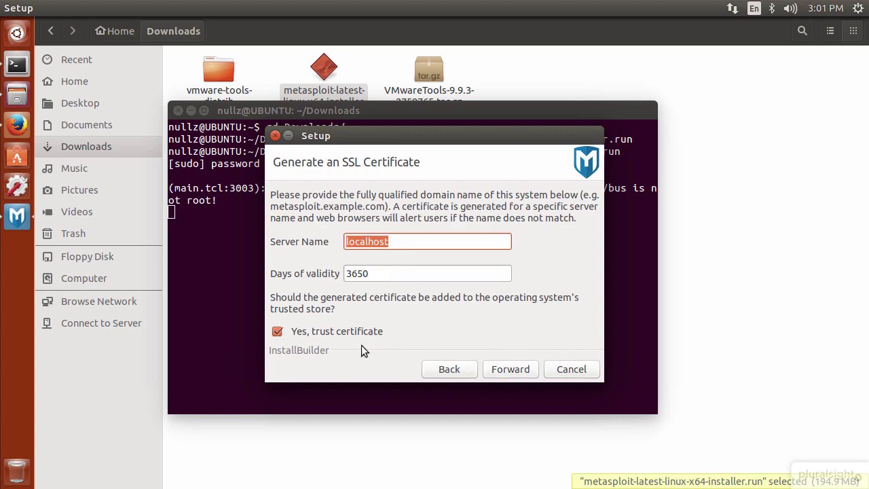
click(517, 364)
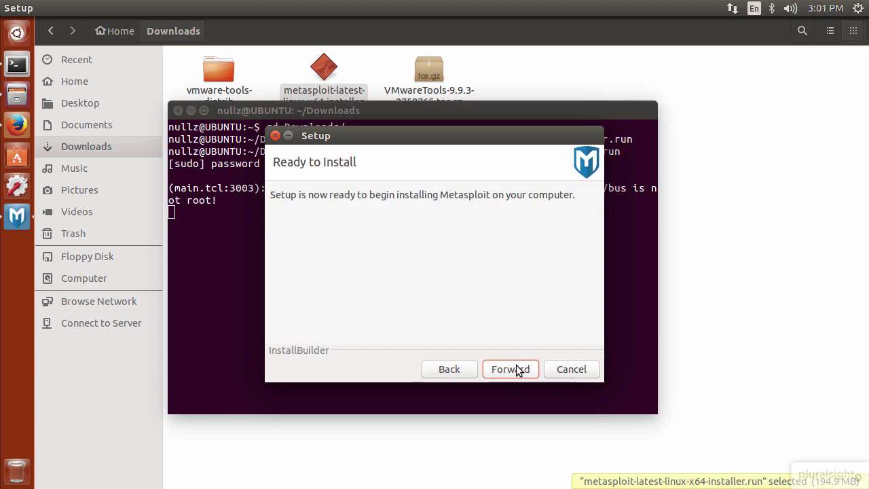
click(515, 367)
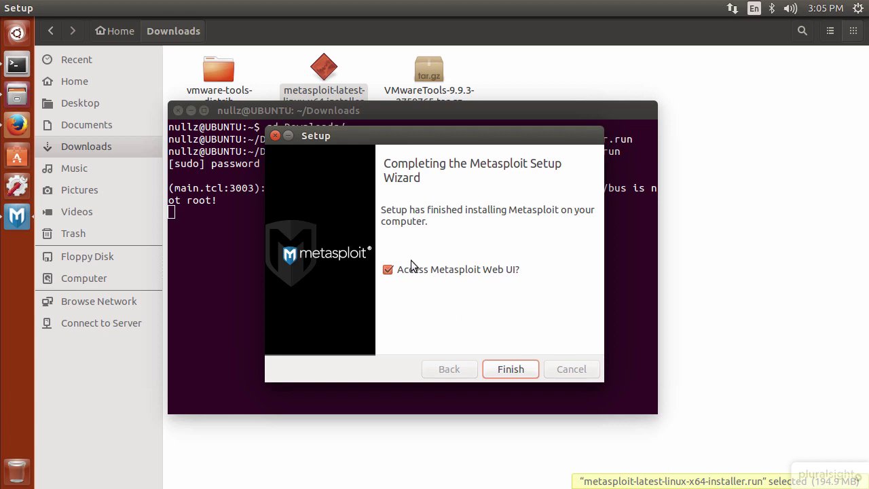
click(508, 371)
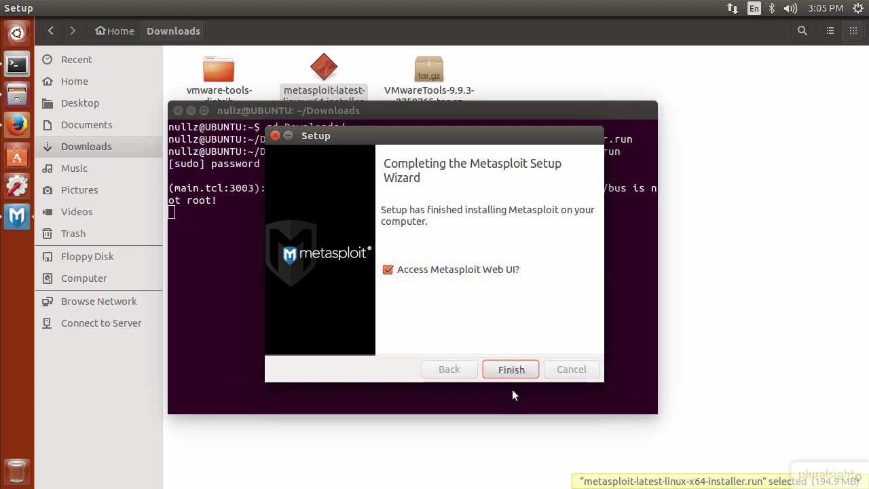
click(514, 372)
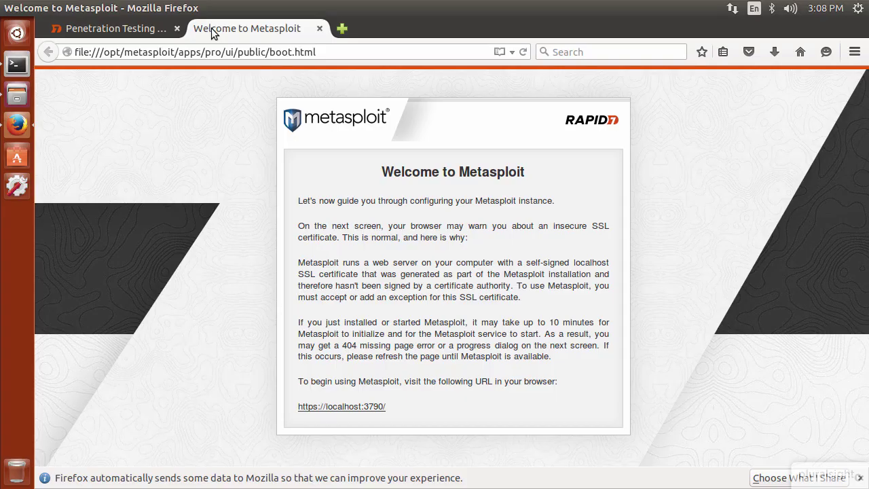
click(359, 412)
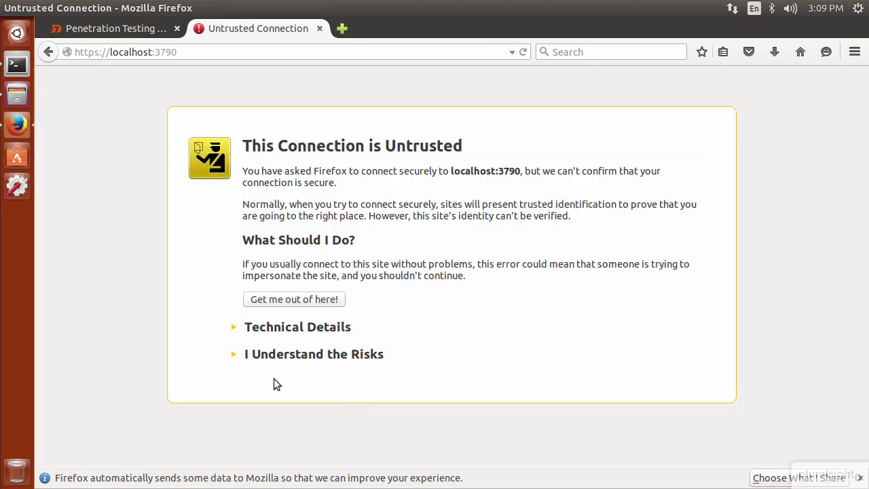
click(237, 362)
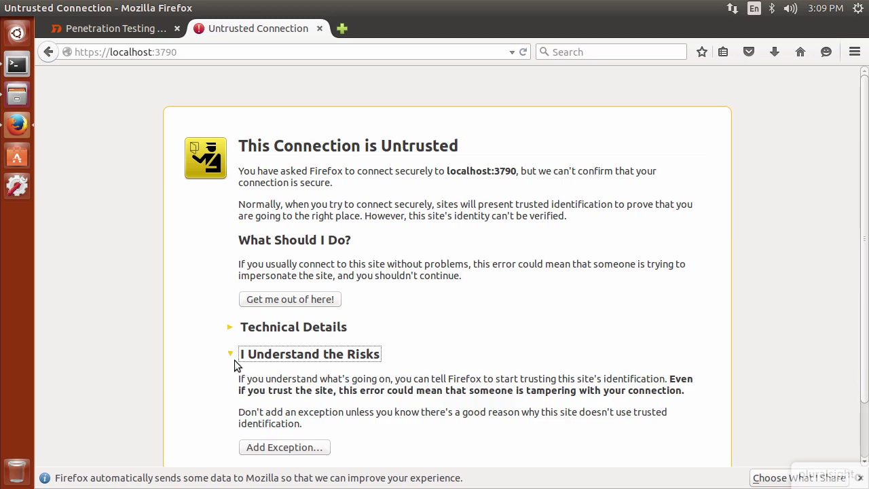
click(276, 447)
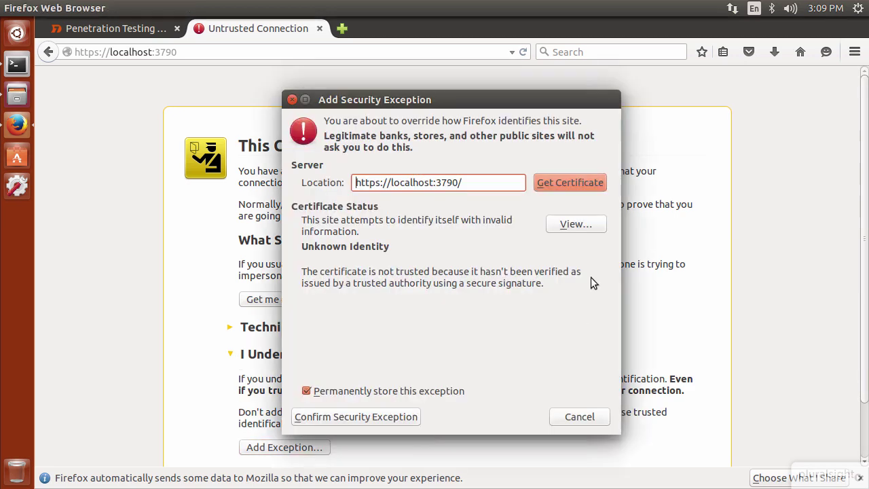
click(337, 416)
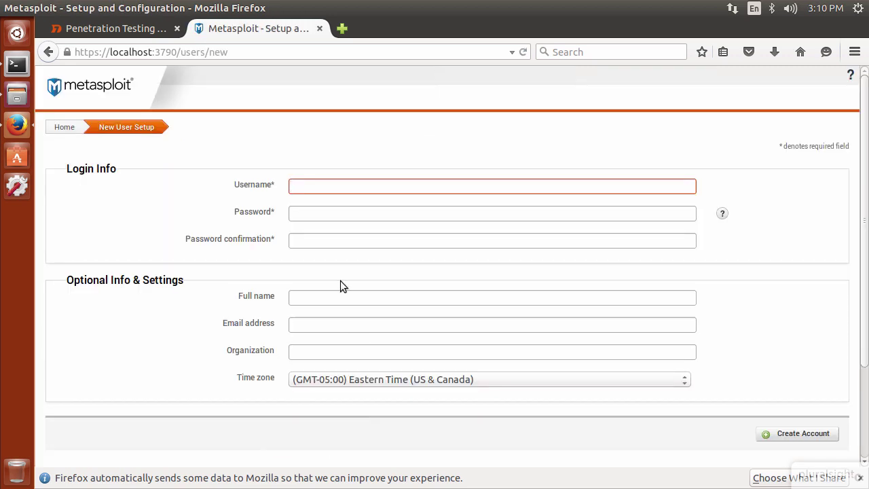
- Enter the account username, then type the password into Password and Password confirmation
click(369, 191)
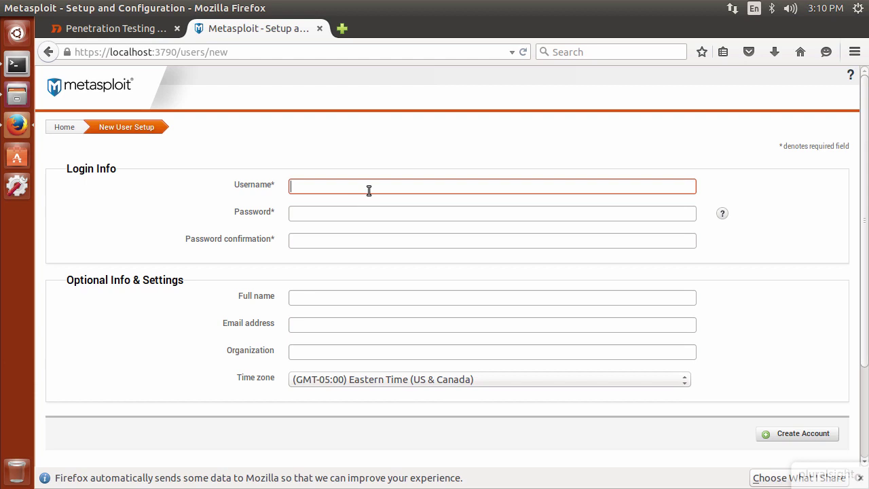
text(nullzedd)
key(Tab)
text(*******)
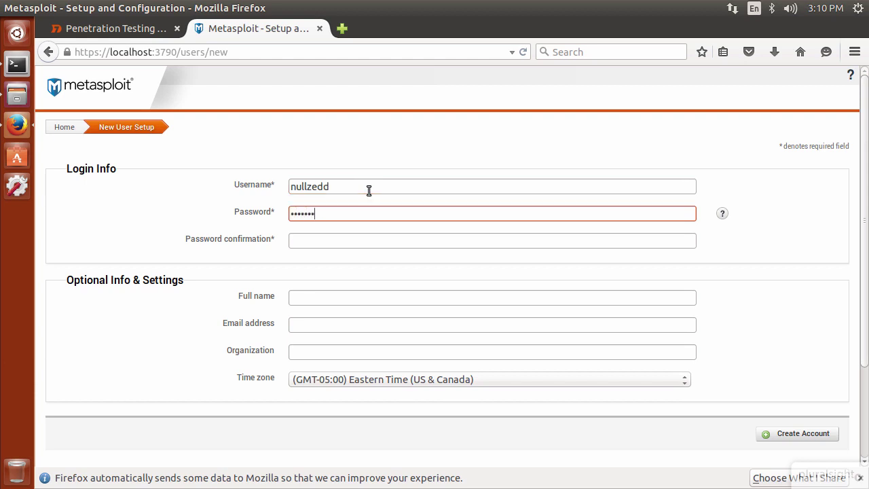
text(*****)
key(Tab)
text(*)
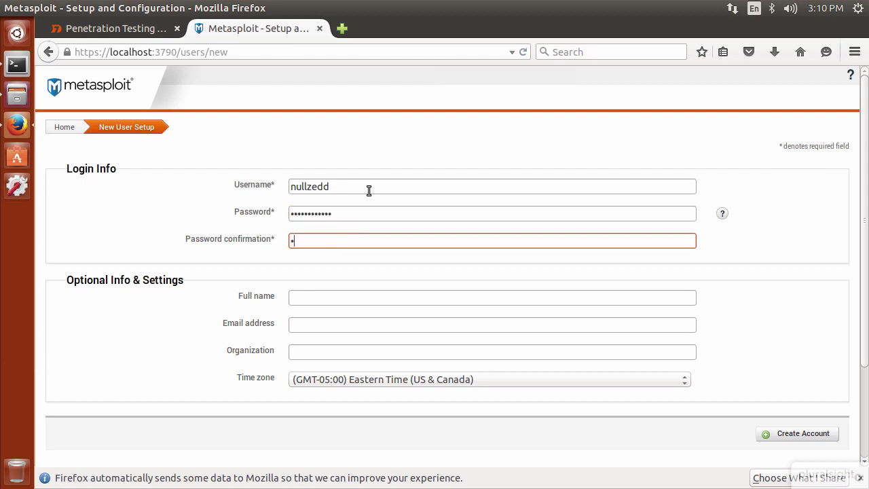
text(***********)
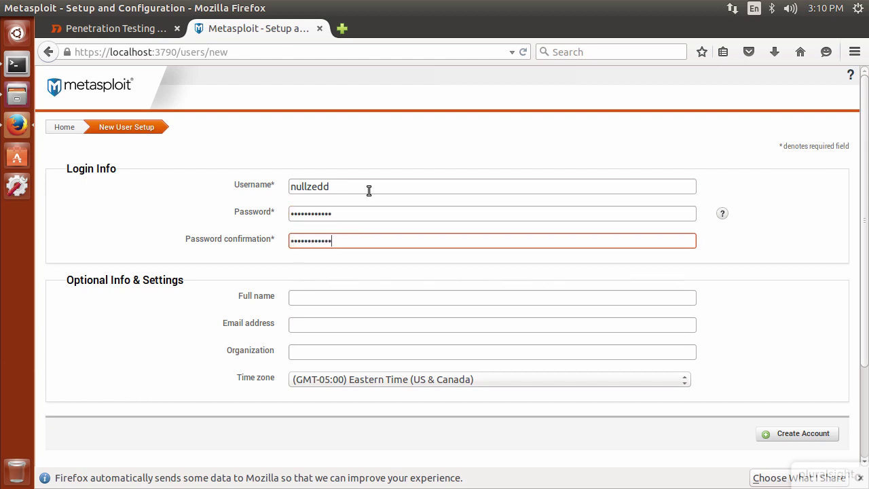
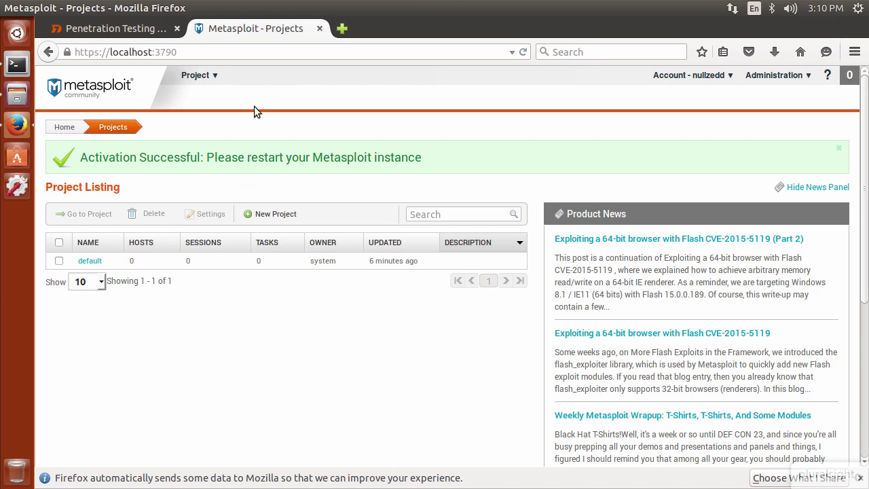
- Bring the existing terminal window to the front and dismiss its quick actions list
key(alt+Tab)
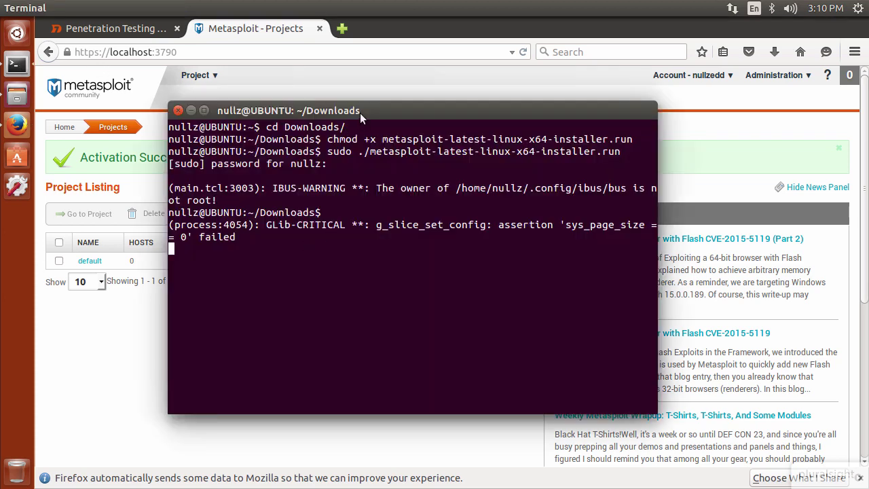
right_click(32, 59)
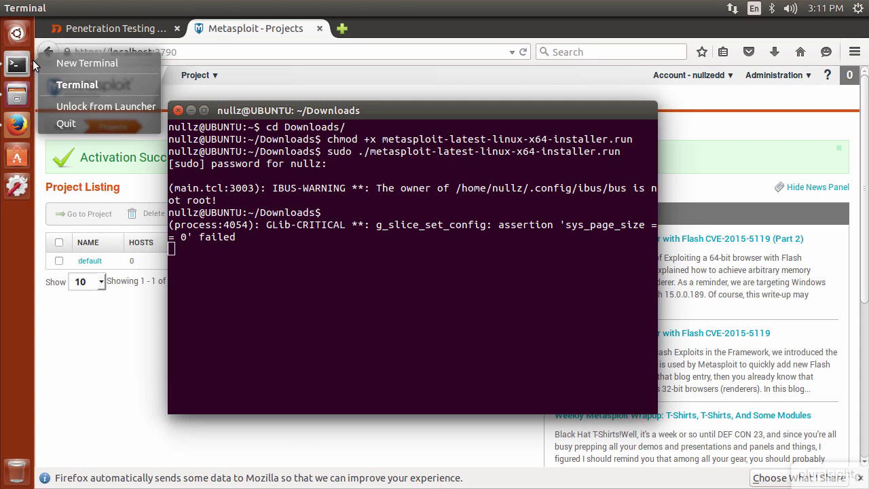
click(161, 85)
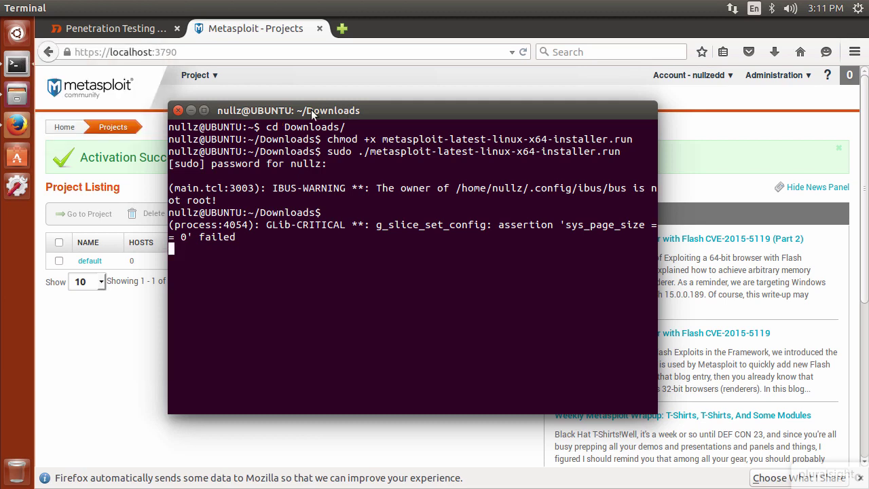
- In a new terminal, run 'sudo bash /opt/metasploit/ctlscript.sh restart' and enter the sudo password
key(ctrl+alt+t)
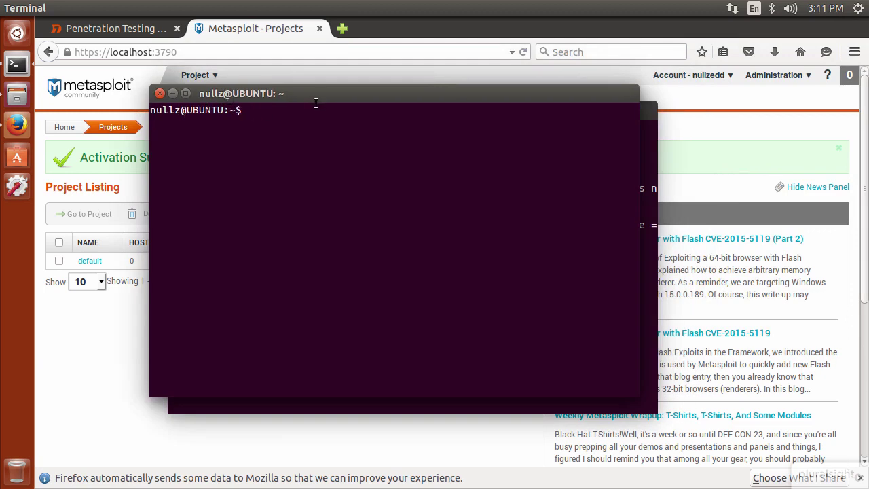
text(sudo bash /opt/)
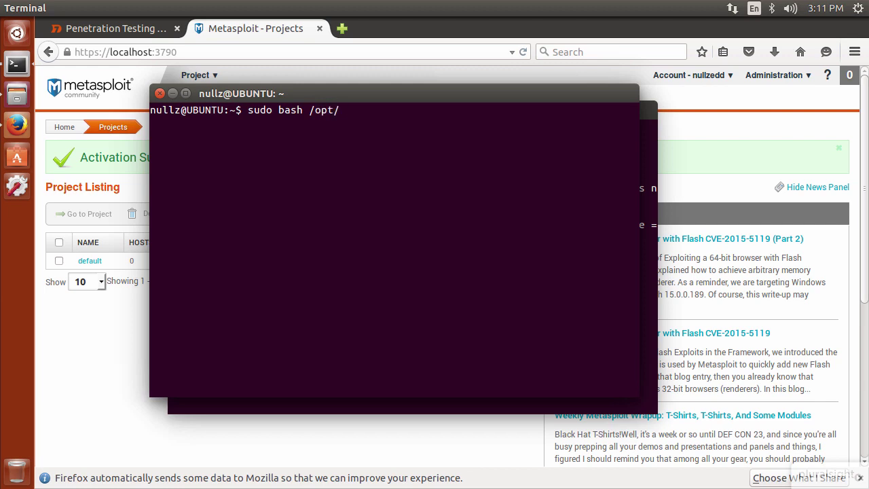
text(met)
key(Tab)
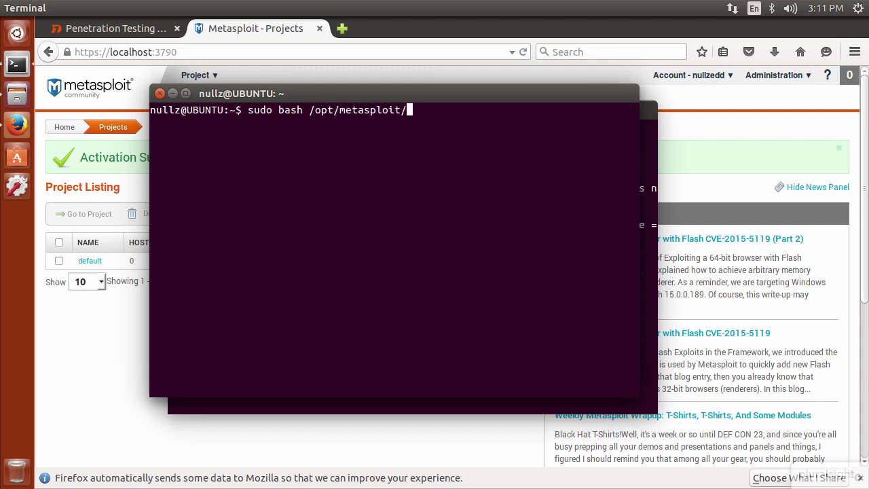
text(ct)
key(Tab)
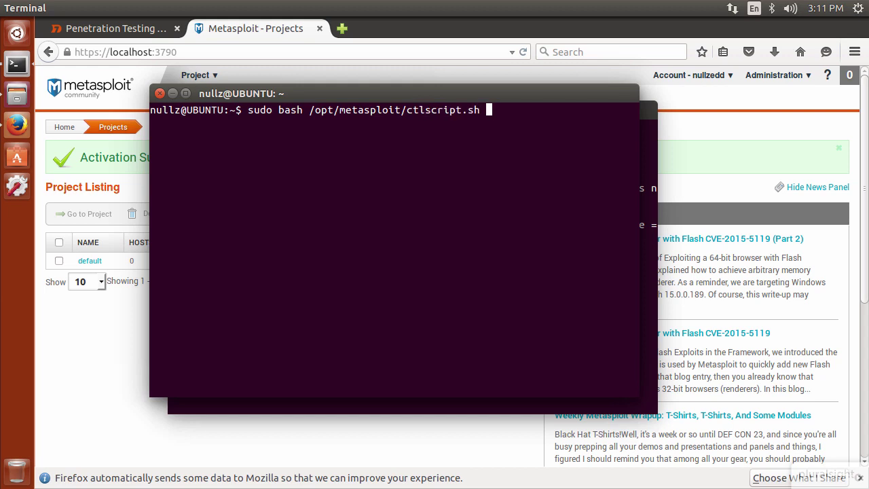
text(restart)
key(Return)
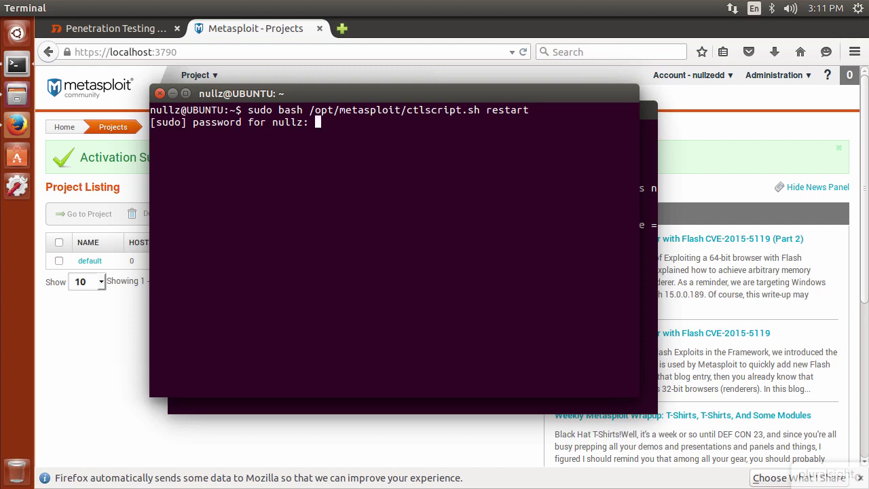
key(Return)
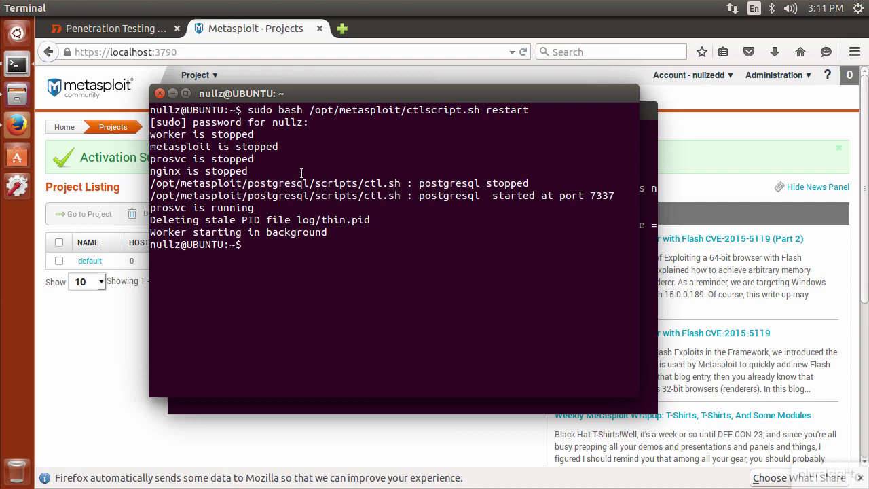
- Change directory to /opt/metasploit/ and launch msfconsole from there
text(cd /opt/met)
key(Tab)
key(Return)
text(msfconsole)
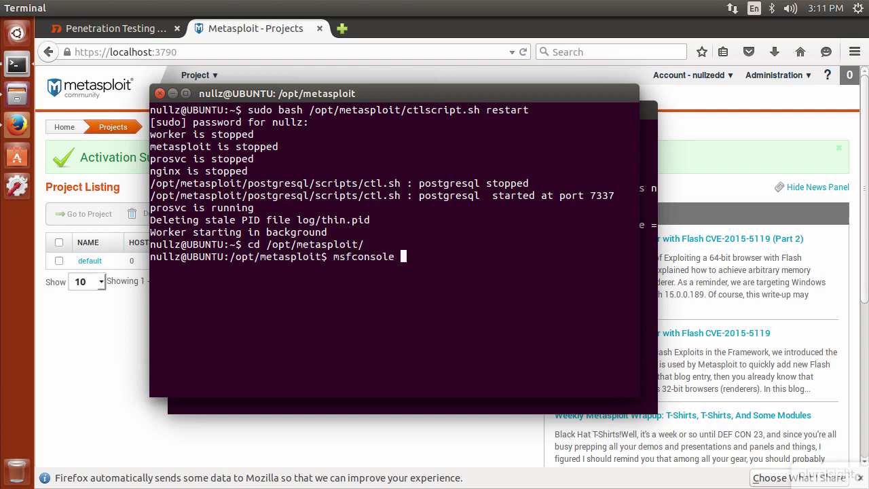
key(Return)
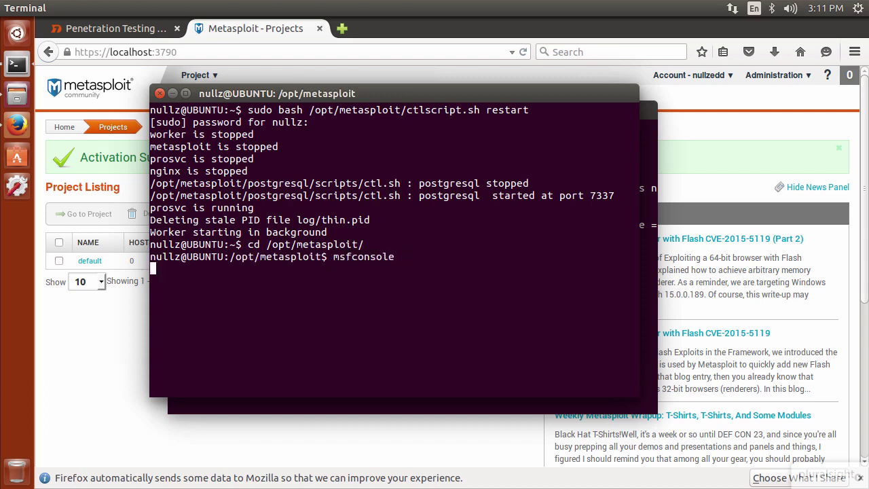